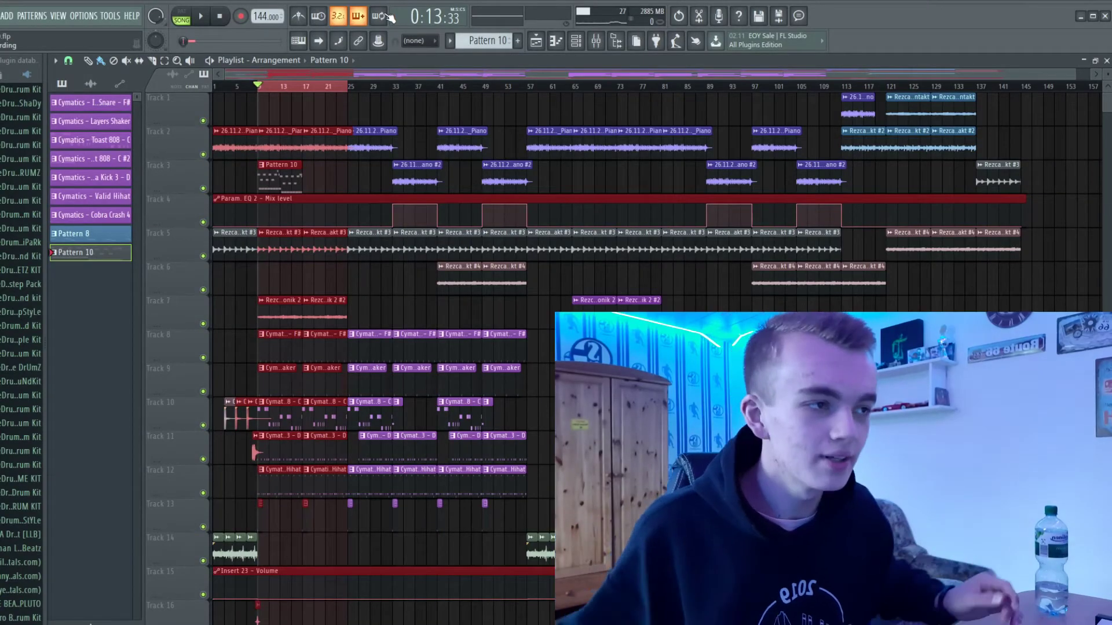
Solo Track 3, then play Pattern 10 in the piano roll with Keyscape soloed
ctrl+click(203, 189)
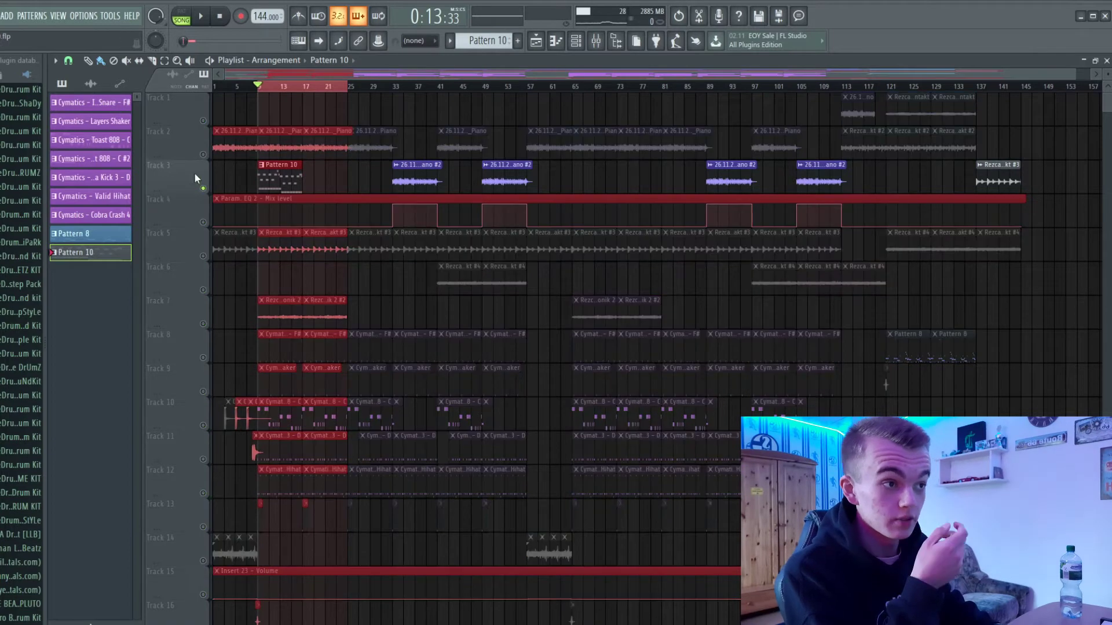
click(558, 43)
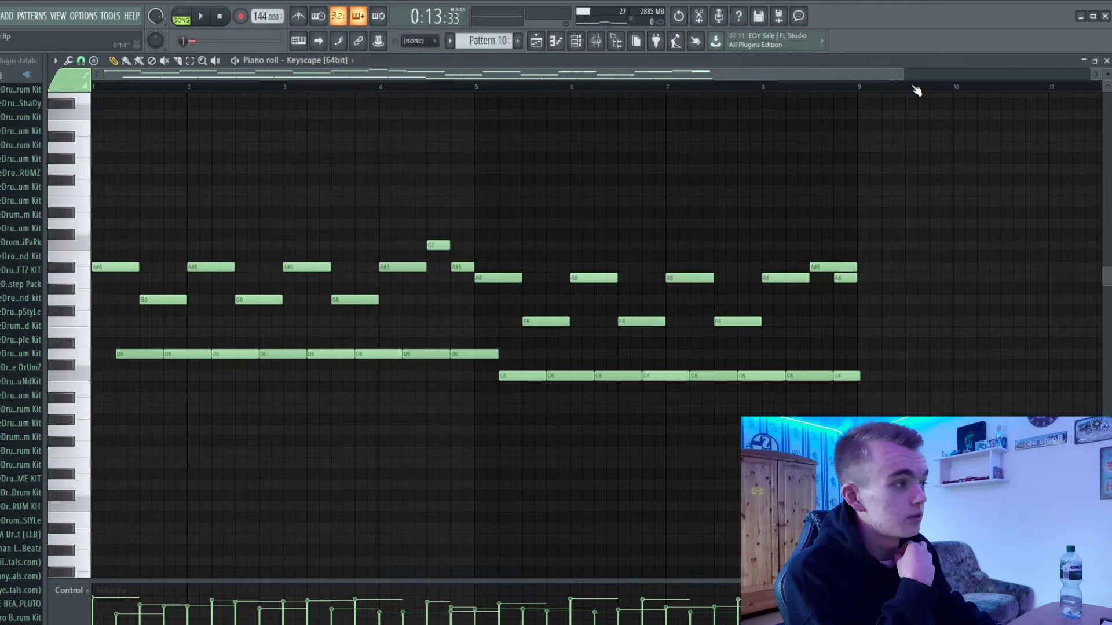
key(F6)
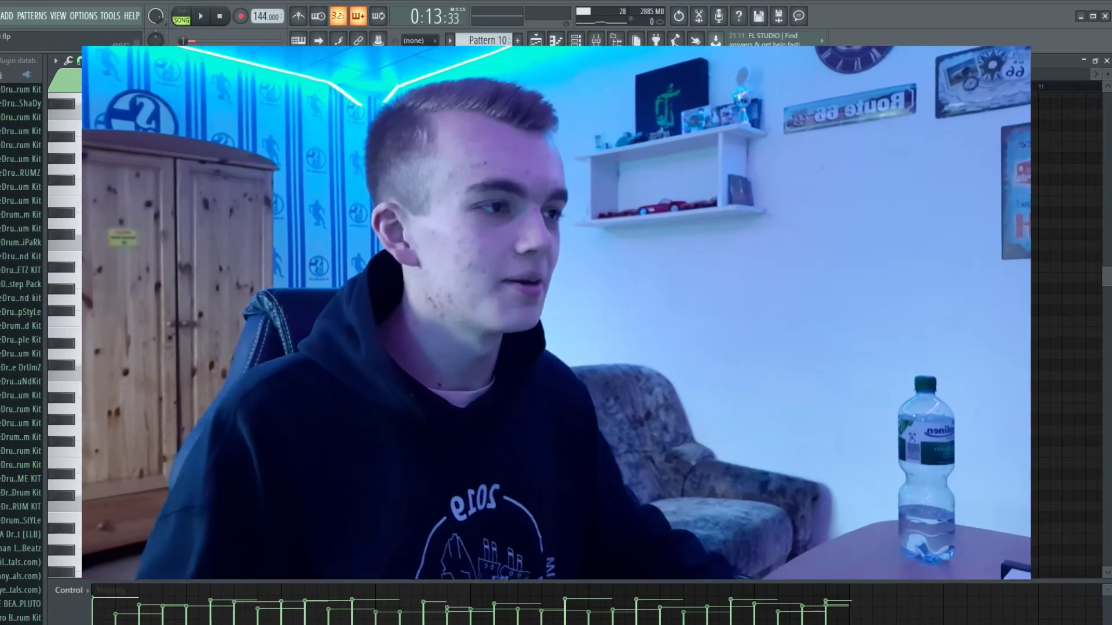
key(space)
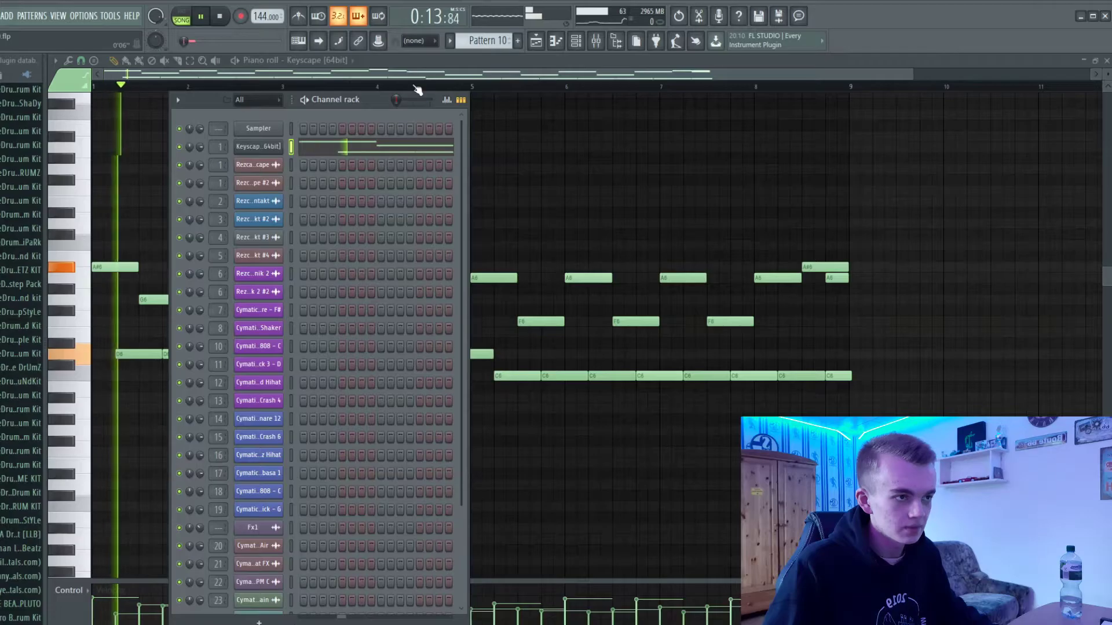
right_click(179, 148)
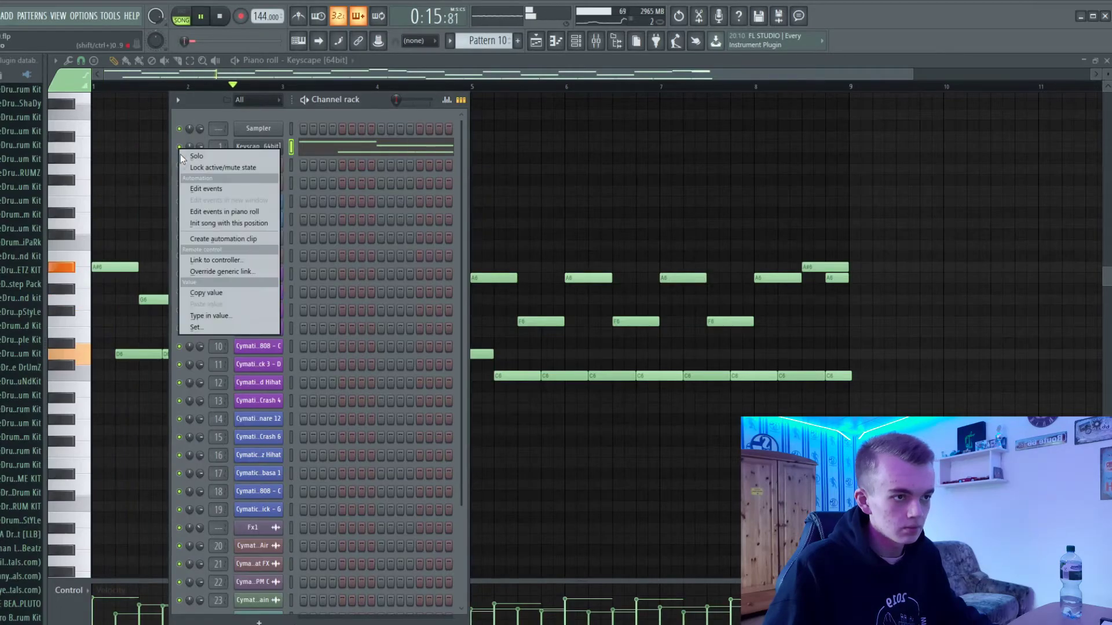
click(182, 155)
key(F6)
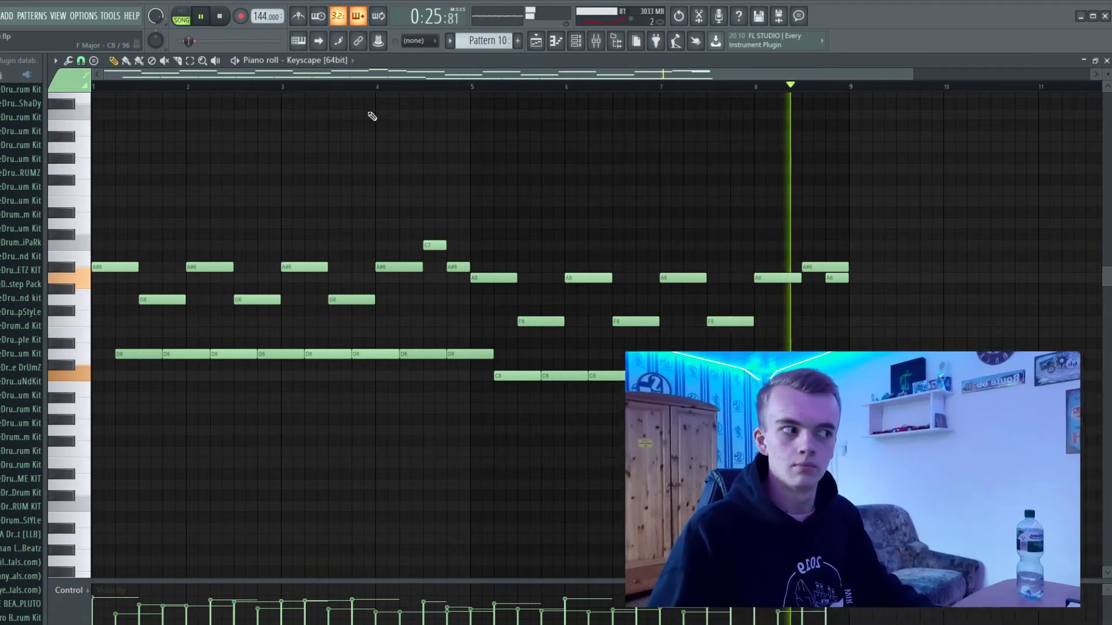
Stop playback, unsolo the Keyscape channel and return to the playlist
key(space)
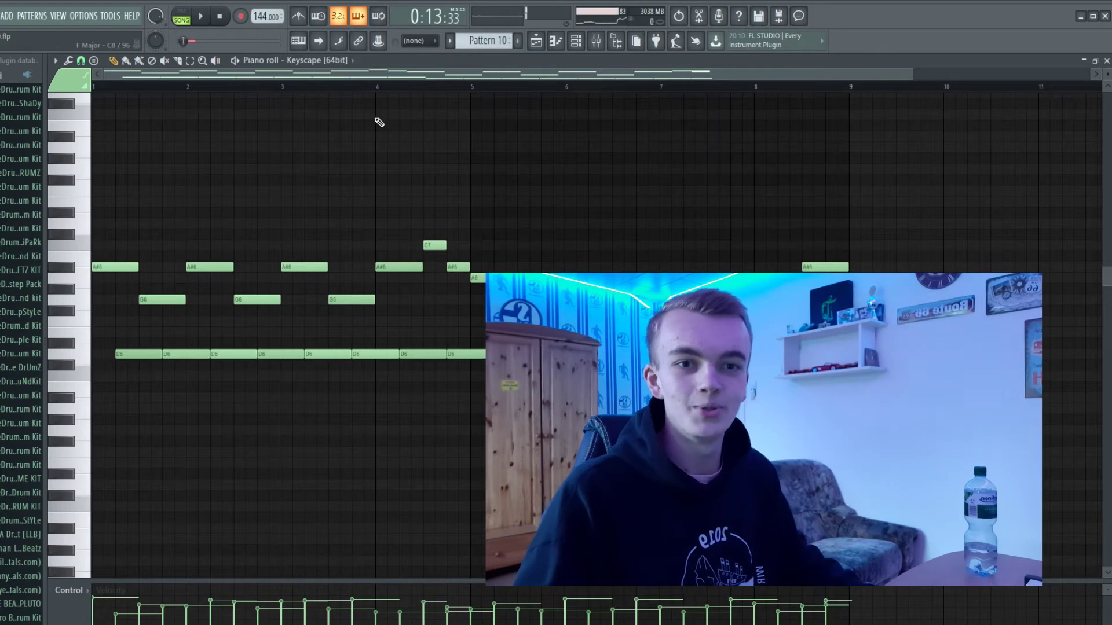
key(F6)
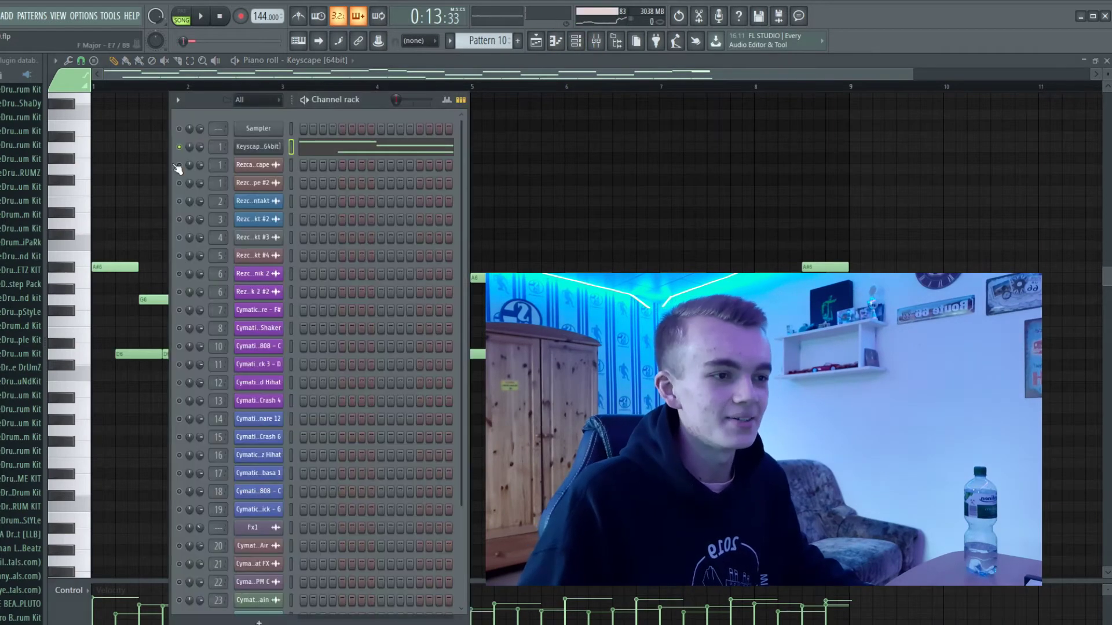
right_click(183, 152)
click(182, 156)
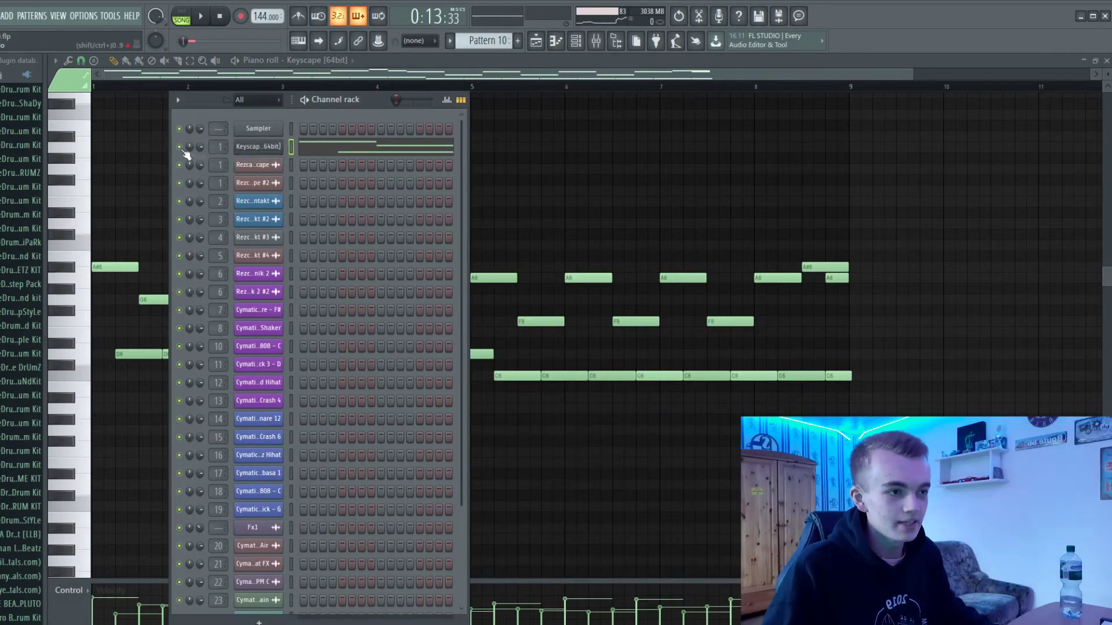
key(F6)
key(F5)
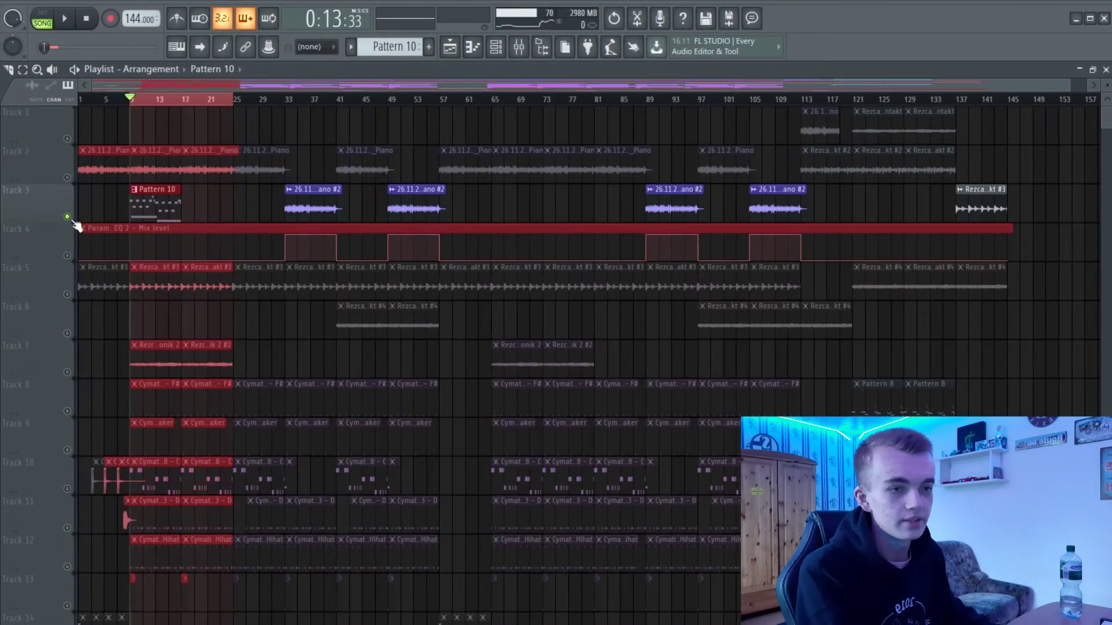
Unmute Track 2's piano clips and open the Mixer on the Piano insert
click(68, 178)
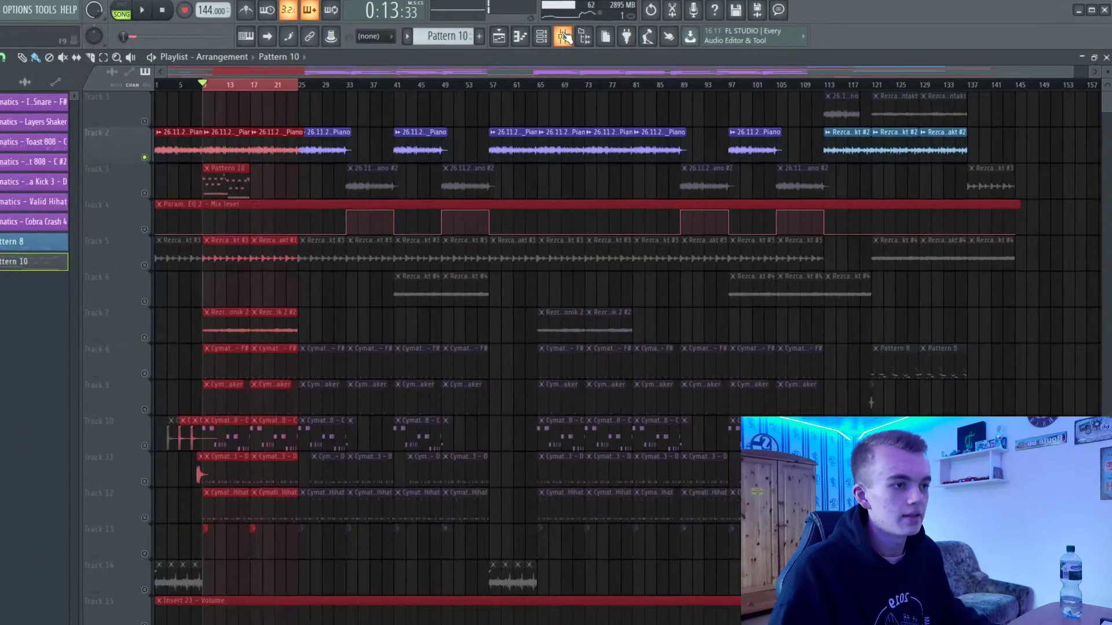
click(519, 47)
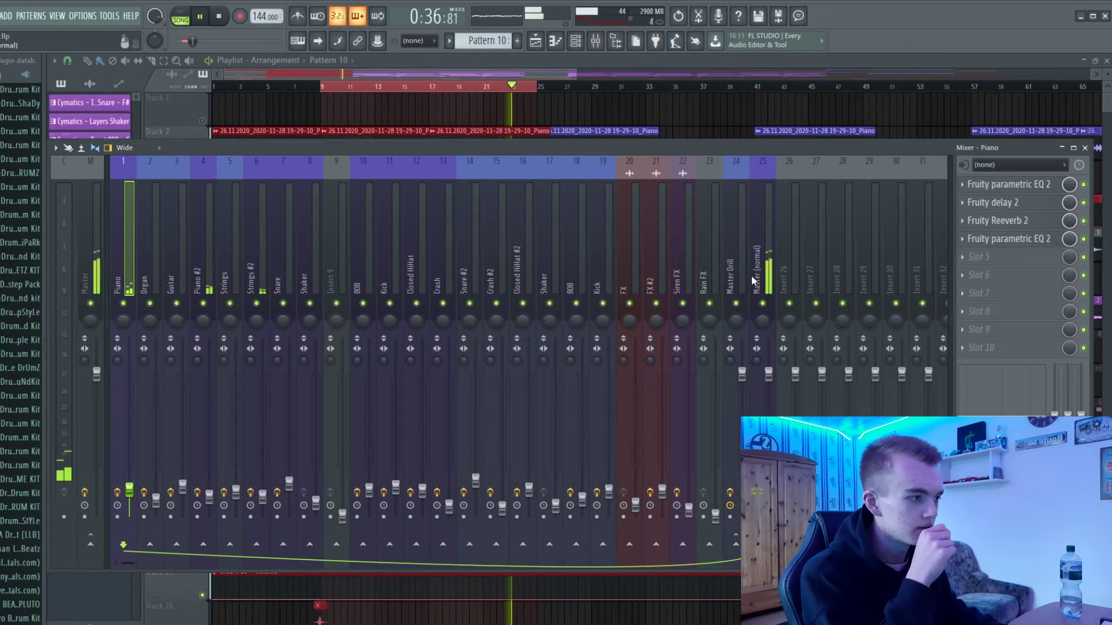
Select the Strings #2 mixer insert to inspect its effects
click(260, 262)
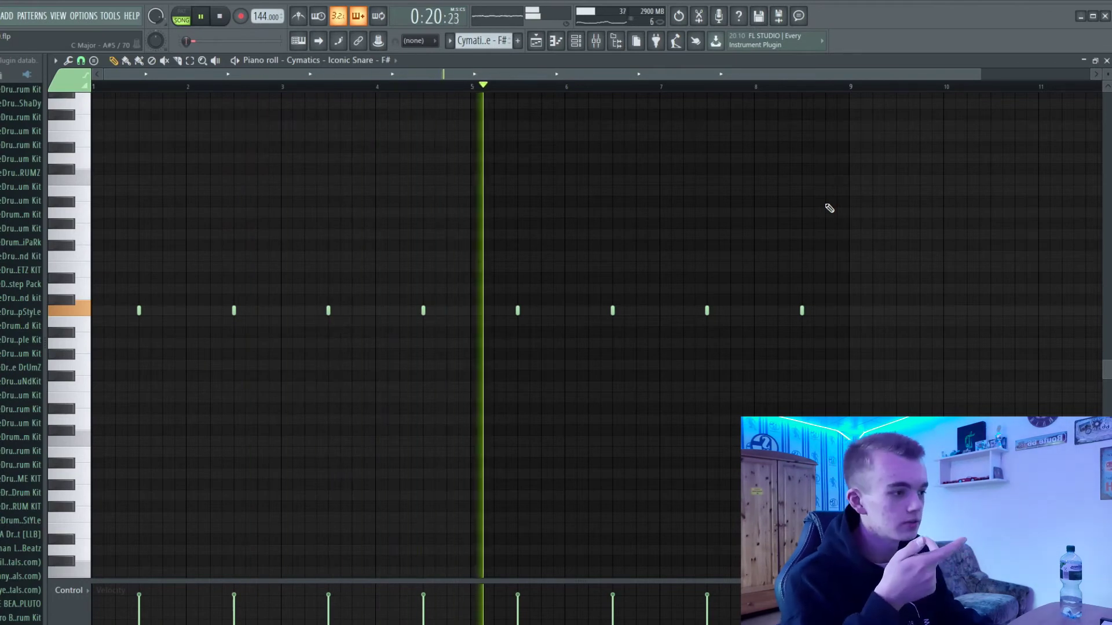
Go back to the playlist after reviewing the Layers Shaker pattern
click(536, 42)
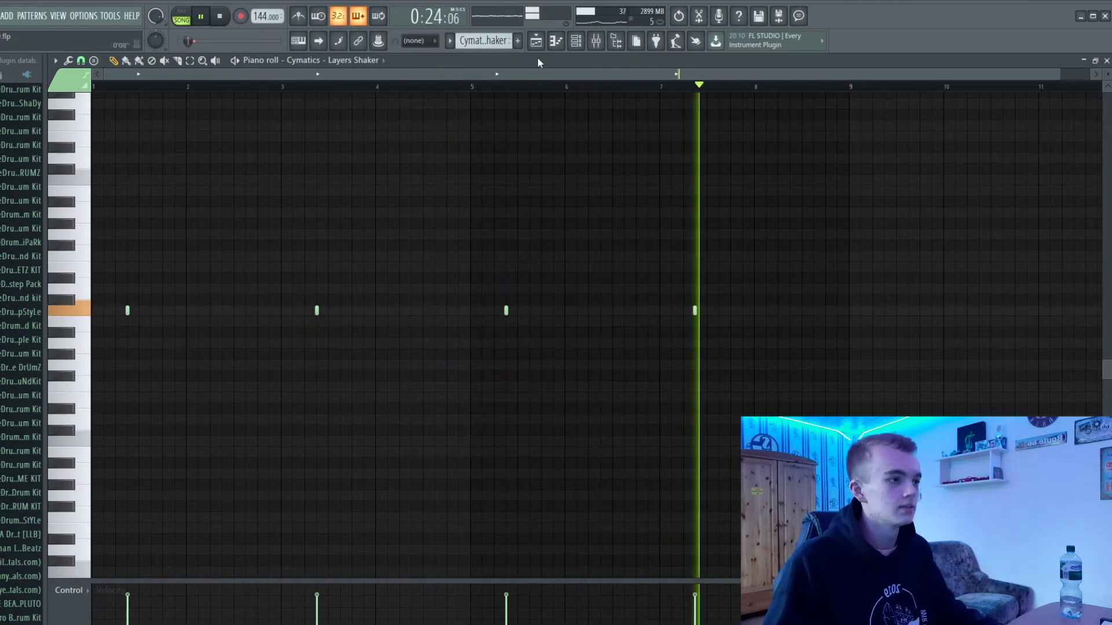
click(536, 41)
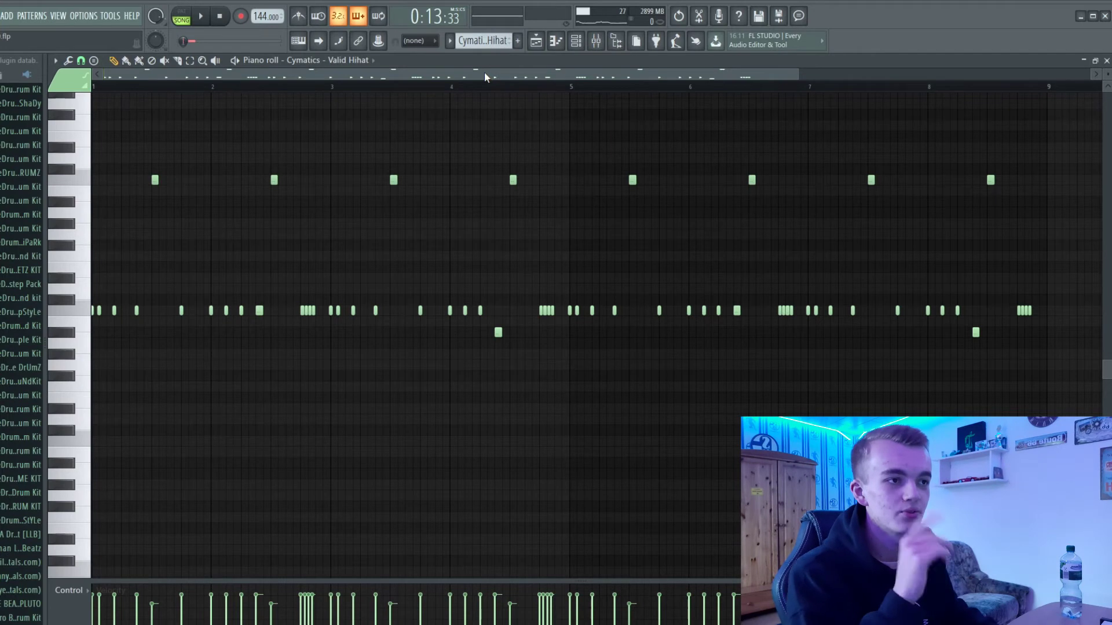
Play the Cymatics Valid Hihat pattern in the piano roll
key(space)
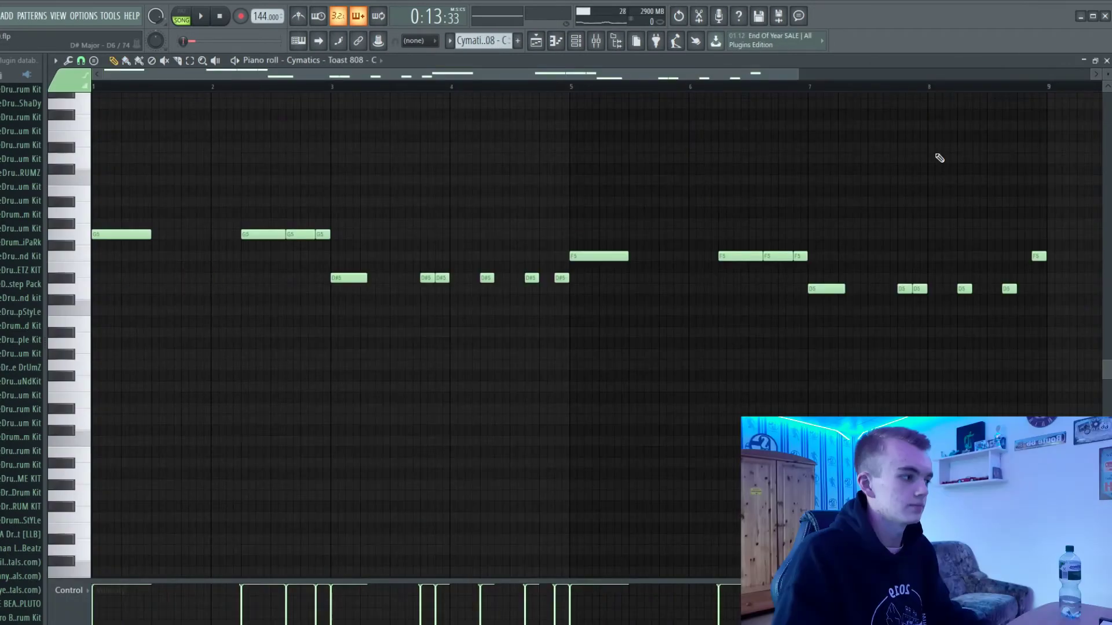
Play the Toast 808 bass pattern, then return to the playlist and stop playback
key(space)
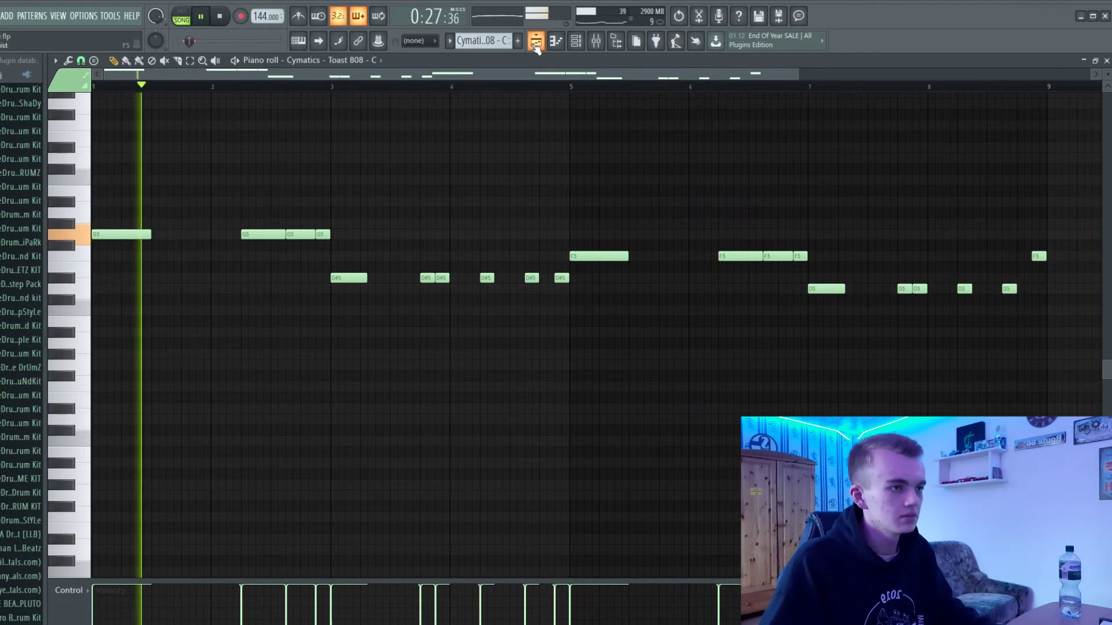
click(573, 41)
key(space)
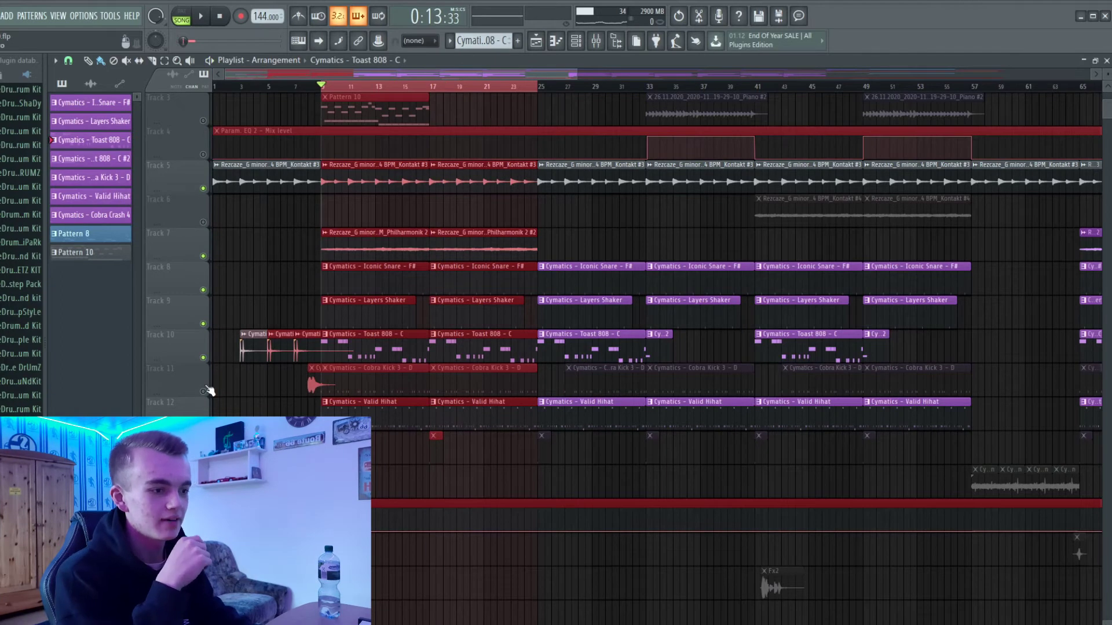
Open the Cobra Kick 3 clip's notes in the piano roll, then return to the playlist
double_click(357, 388)
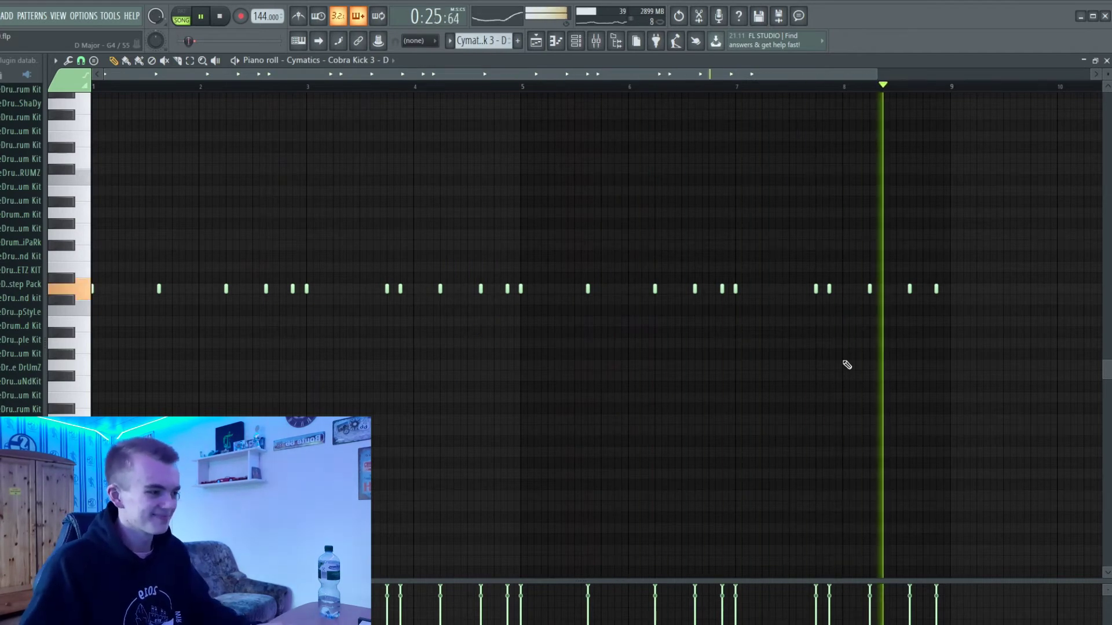
click(536, 41)
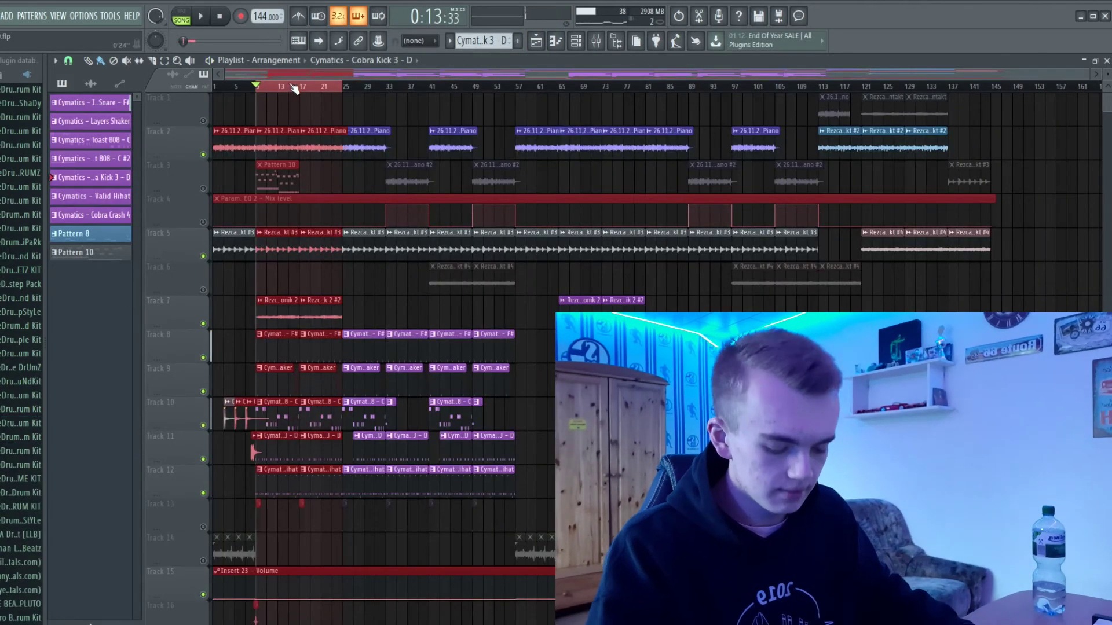
Unmute Track 14, solo then unsolo Track 3, stop playback and set the playhead to bar 9
click(294, 88)
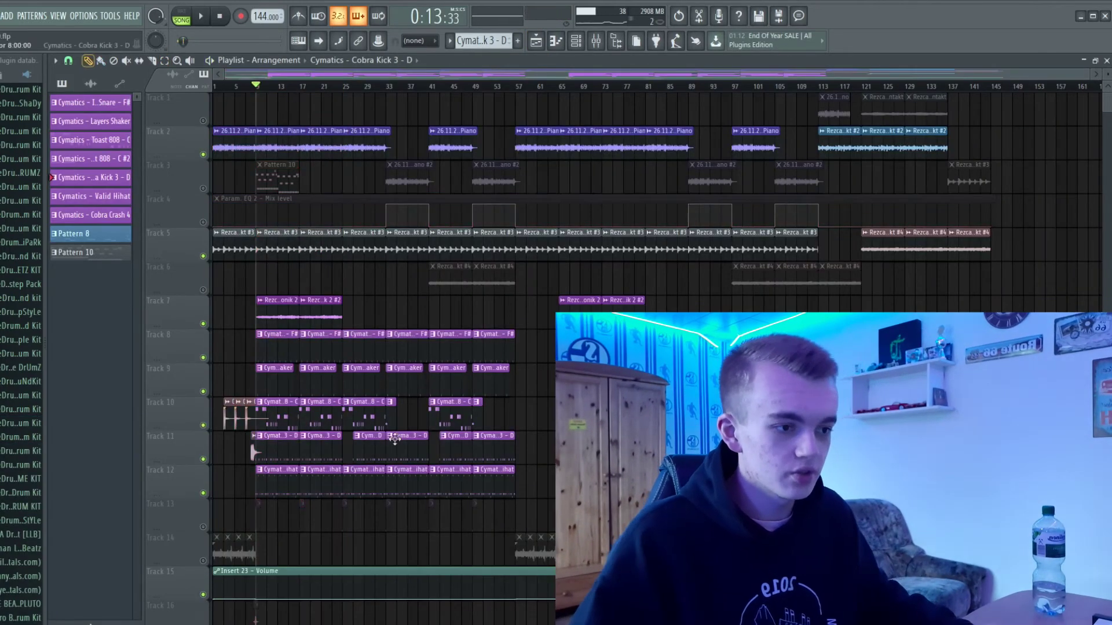
click(203, 559)
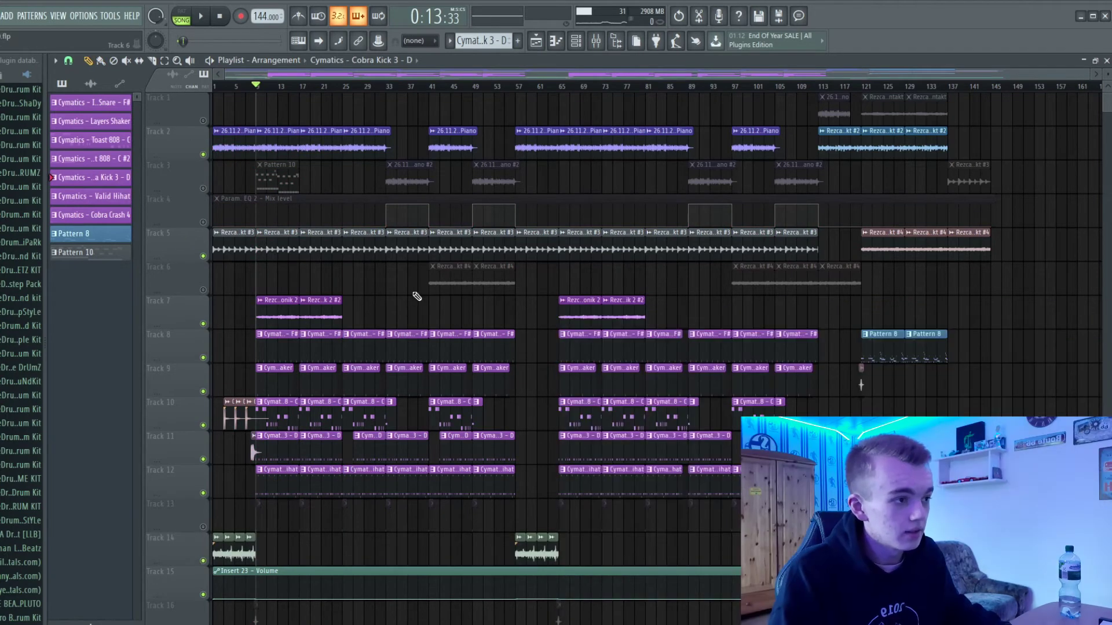
right_click(203, 189)
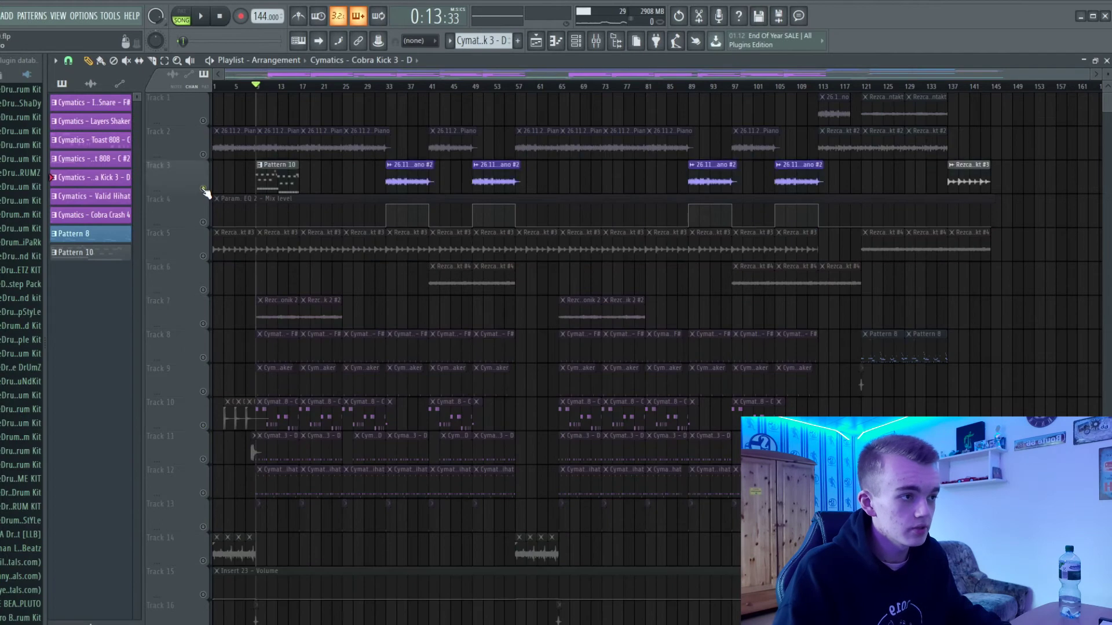
right_click(204, 189)
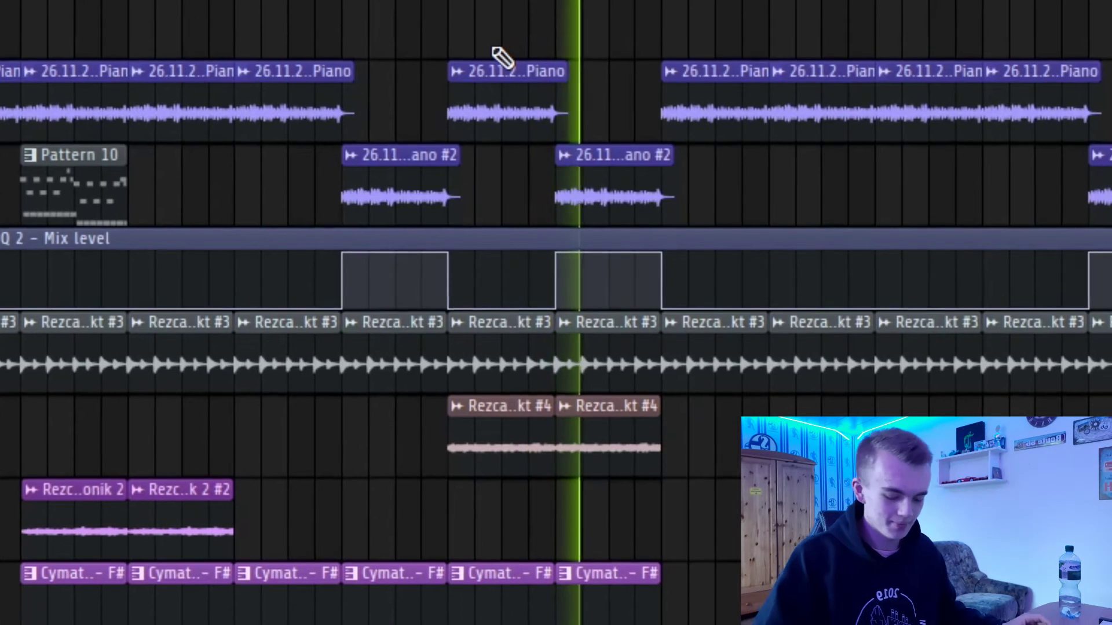
key(space)
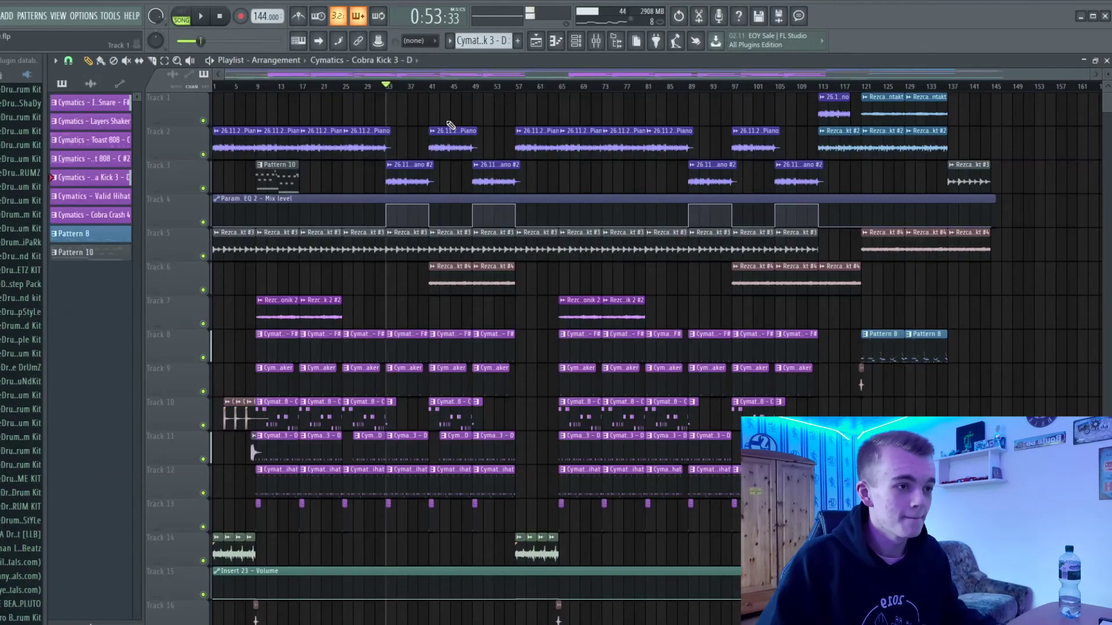
click(258, 88)
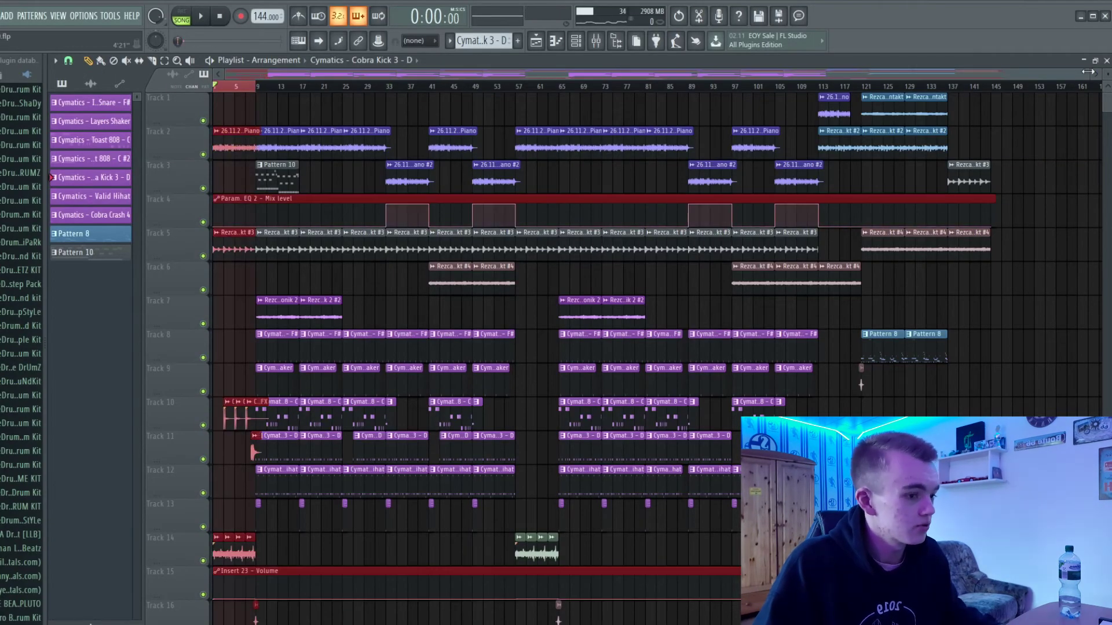
Zoom into bars 1–21, select the Hip-Hop Downlifter clip and play the intro
drag(1087, 71, 337, 74)
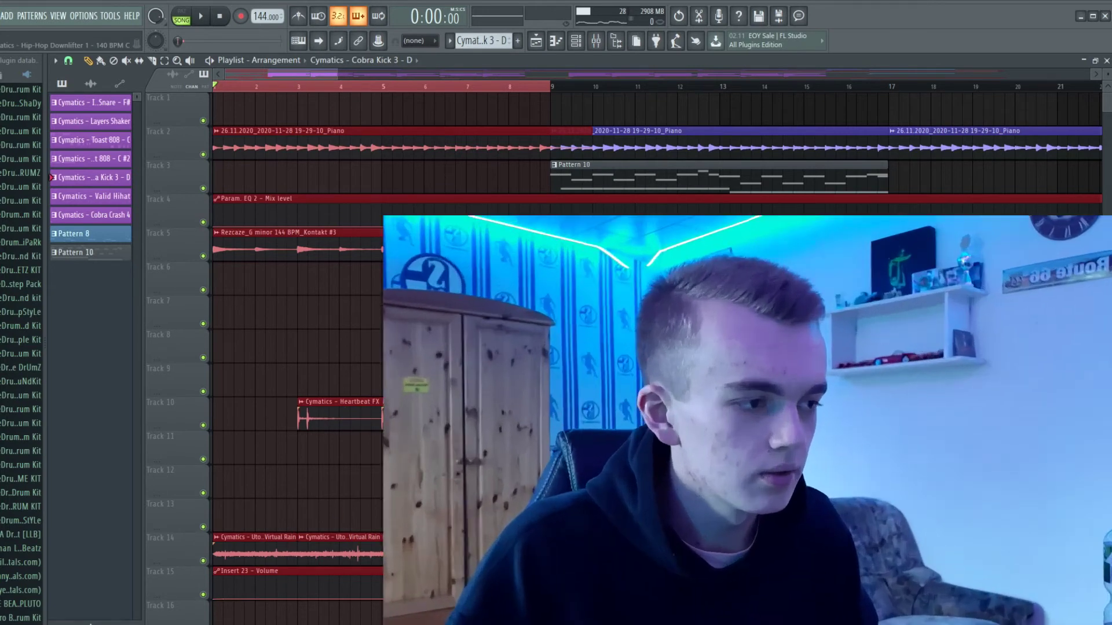
click(513, 452)
key(space)
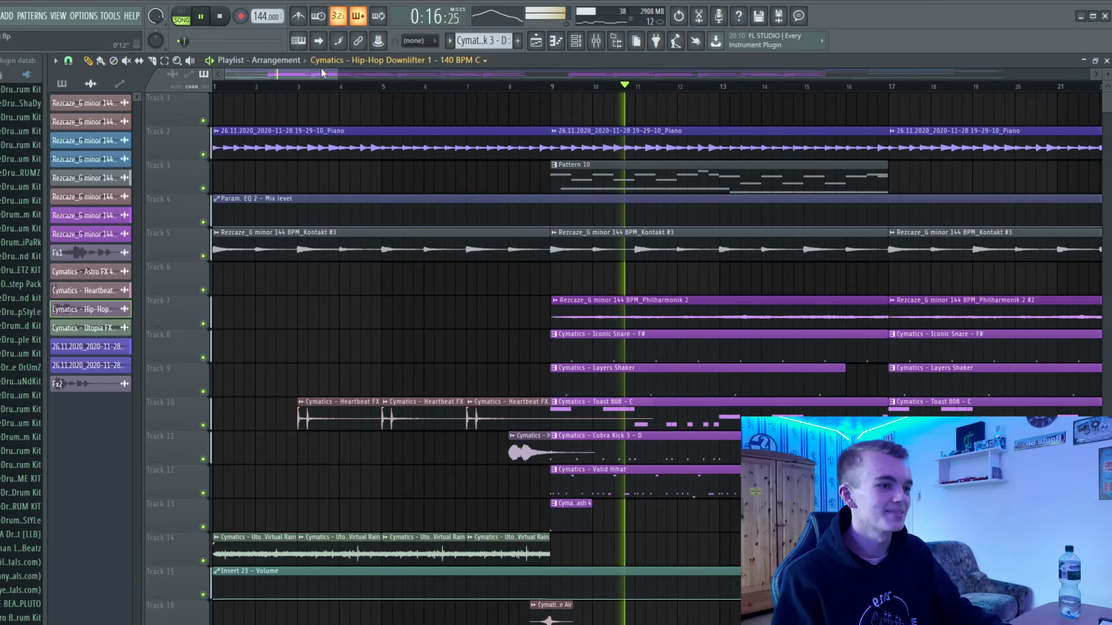
Stop playback, zoom out and scroll to show bars 108–155, then clear the time selection
scroll(340, 77, down, 8)
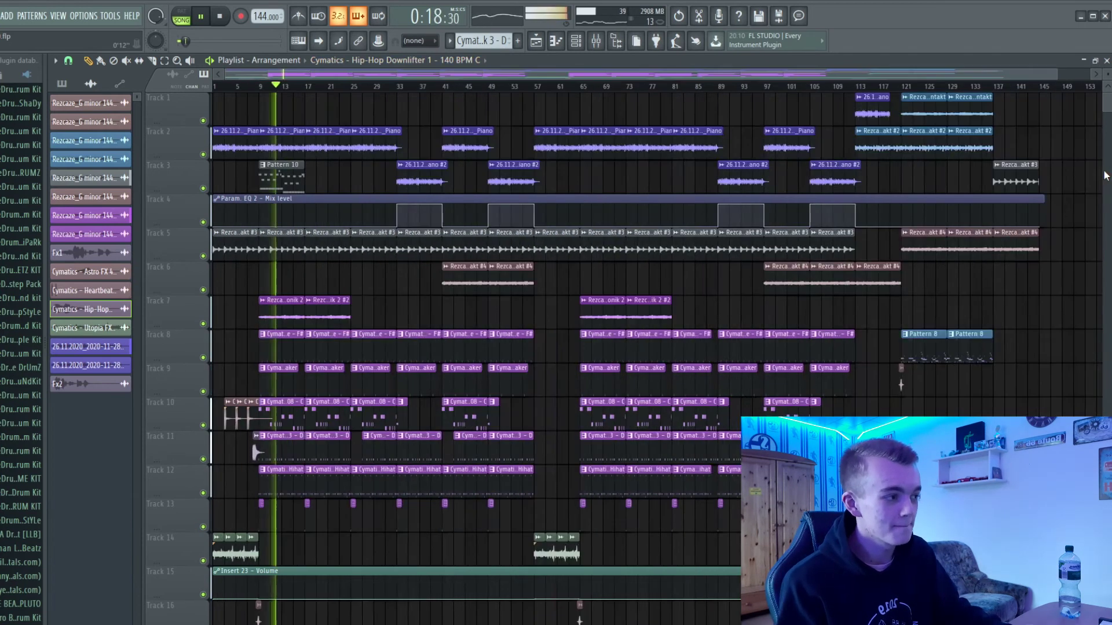
key(space)
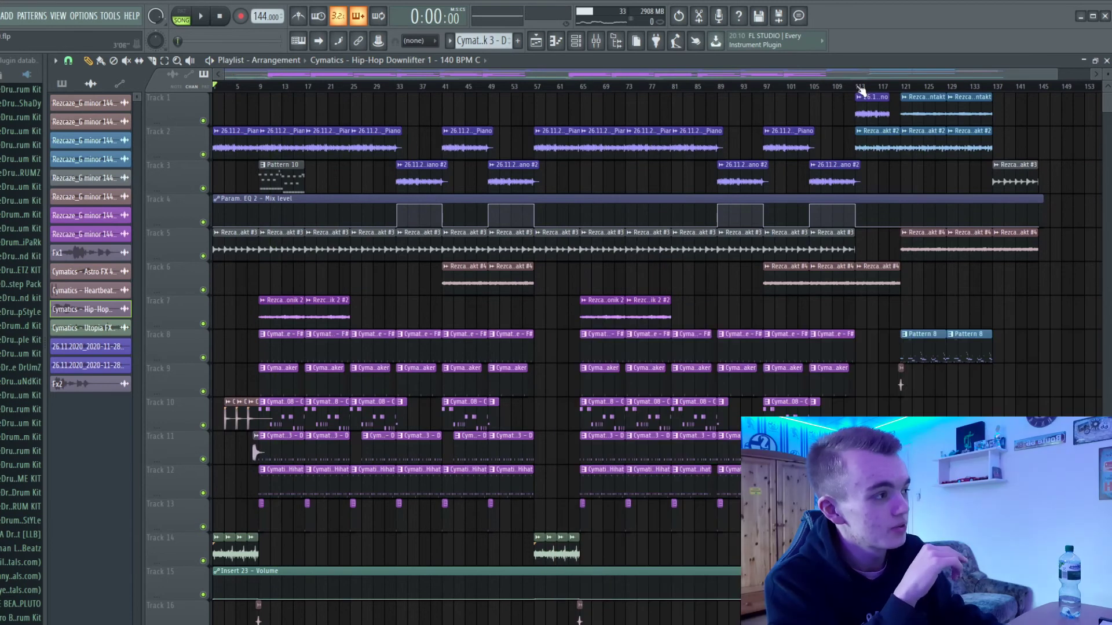
drag(860, 87, 214, 87)
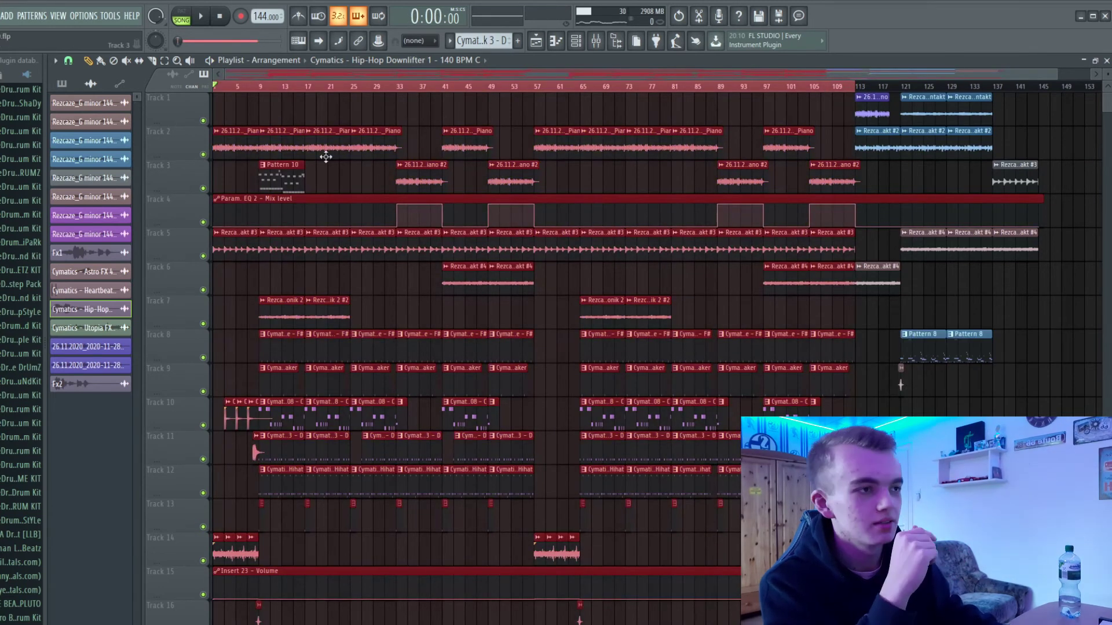
drag(228, 72, 798, 78)
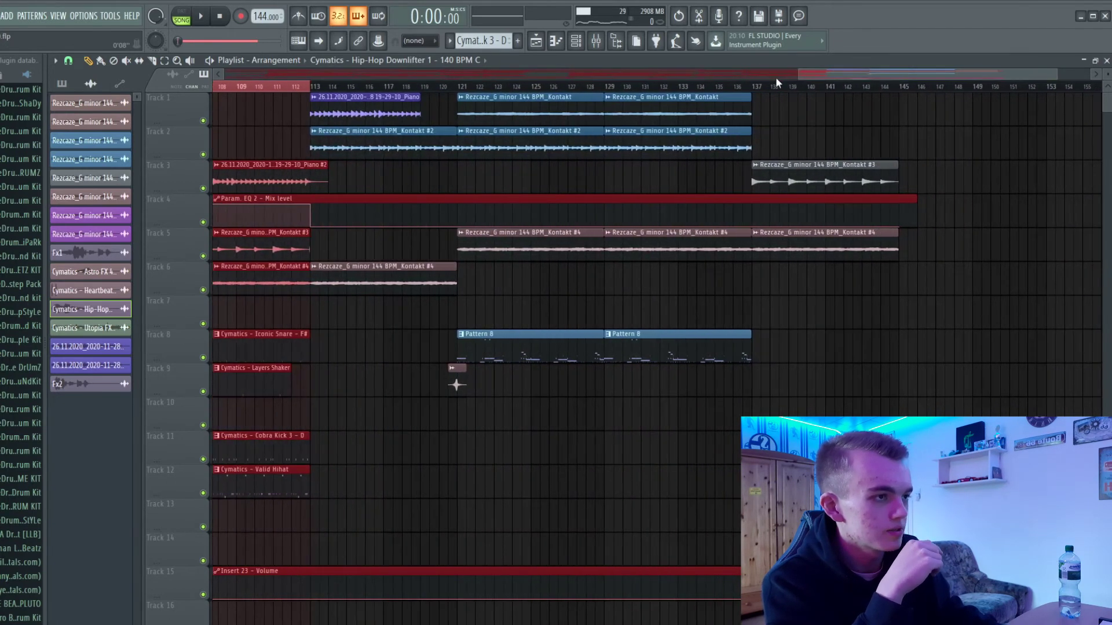
click(311, 88)
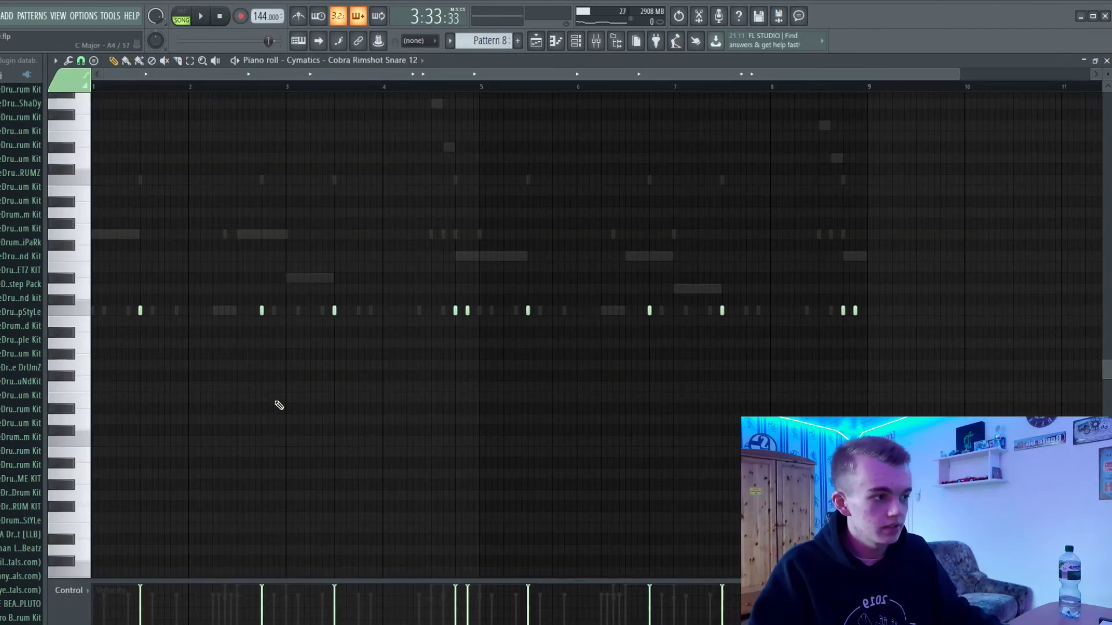
Play Pattern 8's drill rimshot snare and hi-hat parts, checking the mixer between playbacks
key(space)
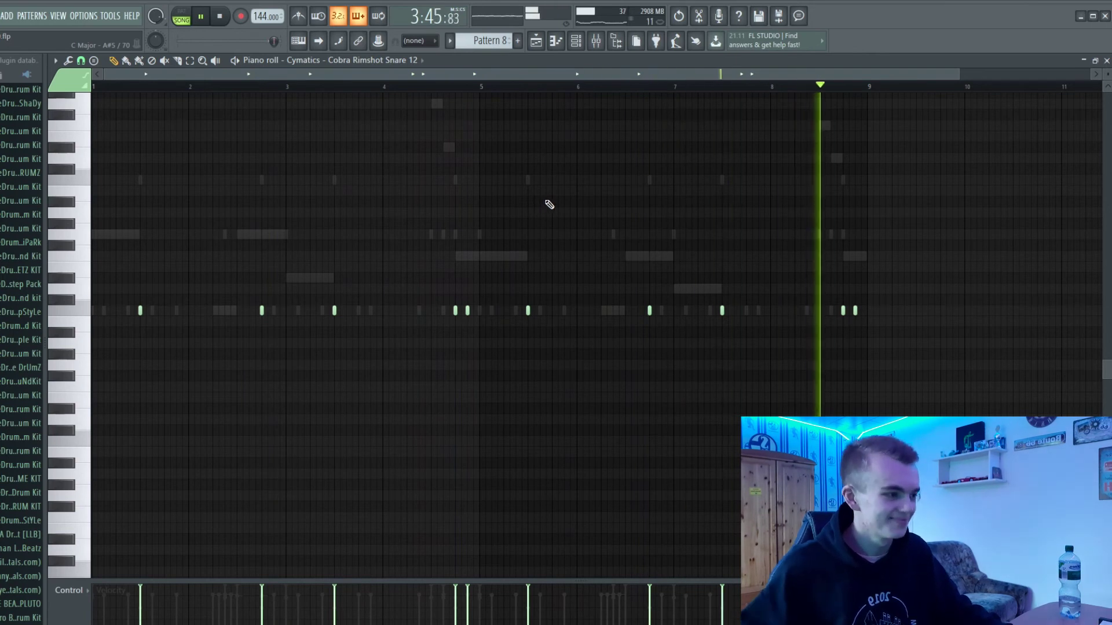
key(space)
click(596, 41)
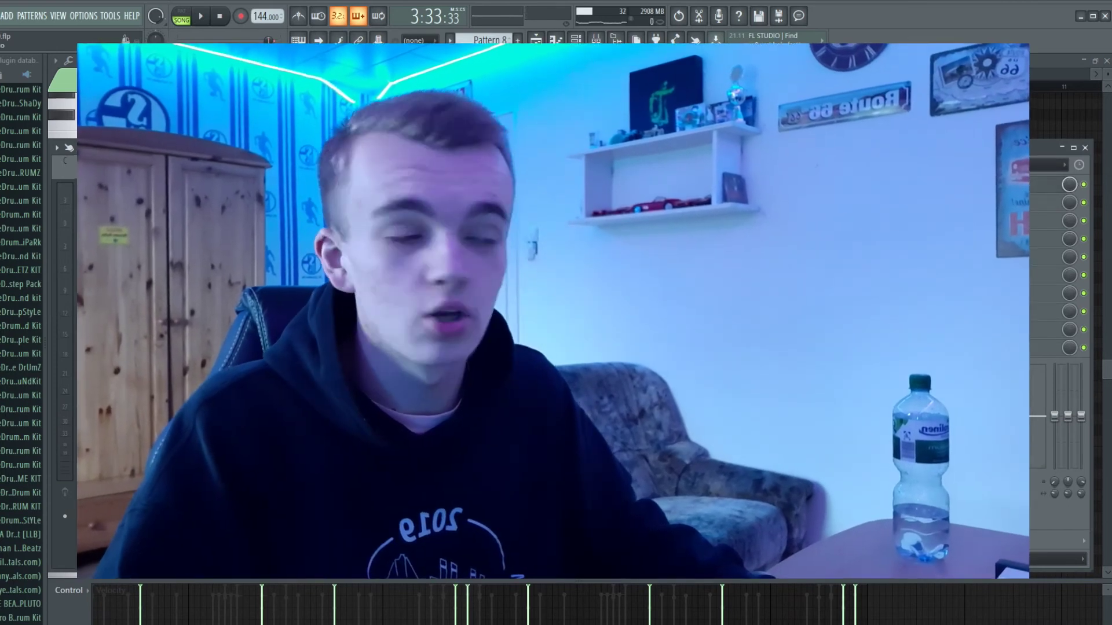
key(space)
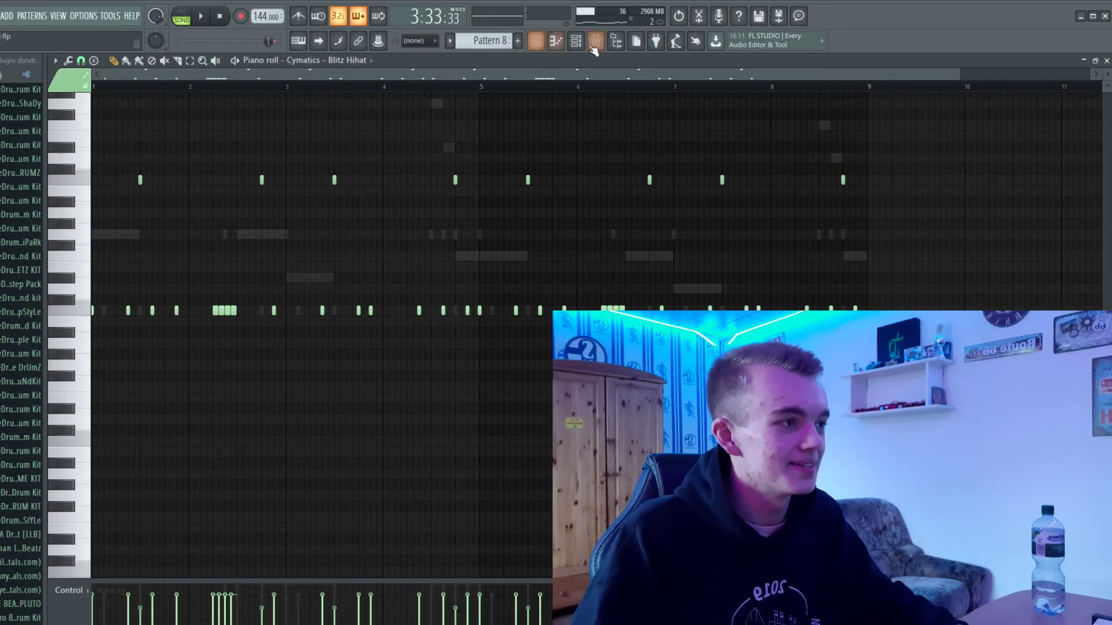
Re-enable the Shaker insert 17 and unmute the 808 insert 18 in the mixer during playback
click(594, 46)
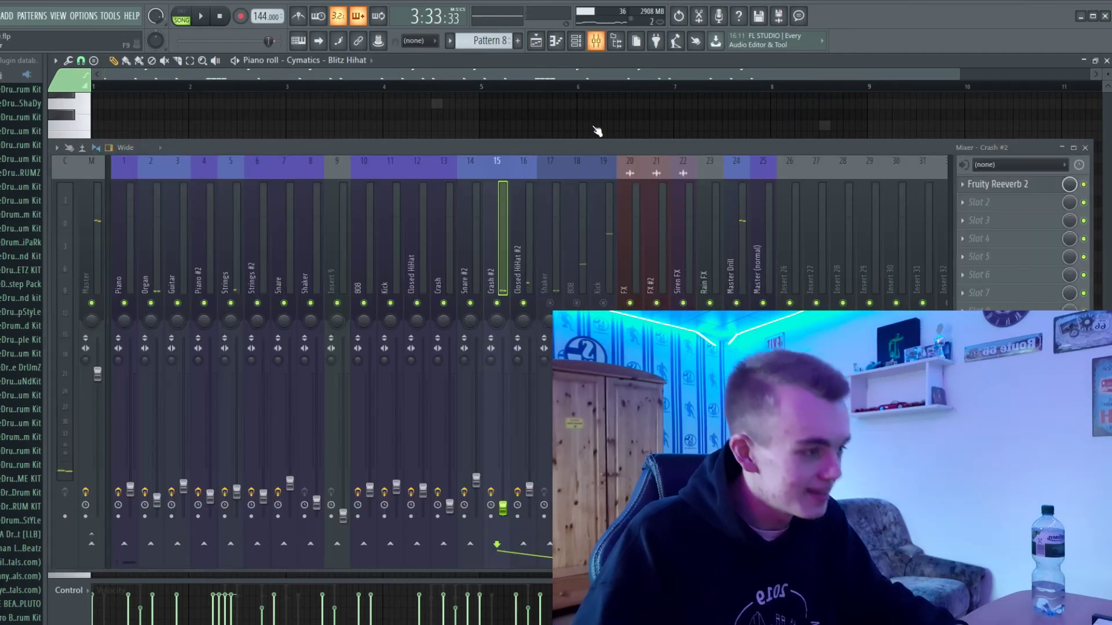
click(550, 303)
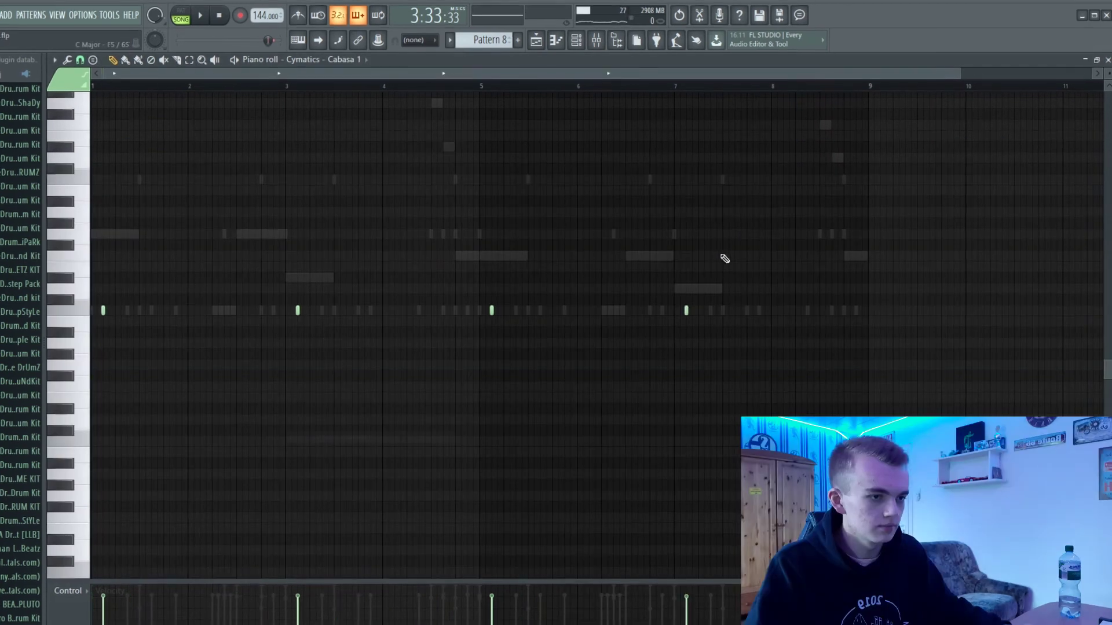
key(space)
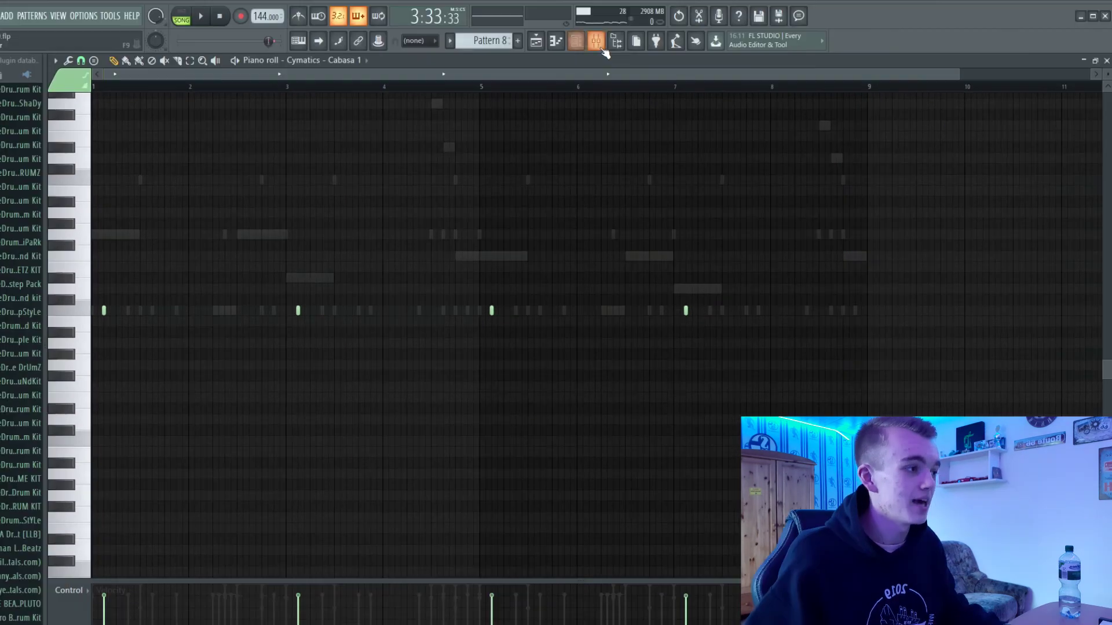
click(602, 50)
click(578, 303)
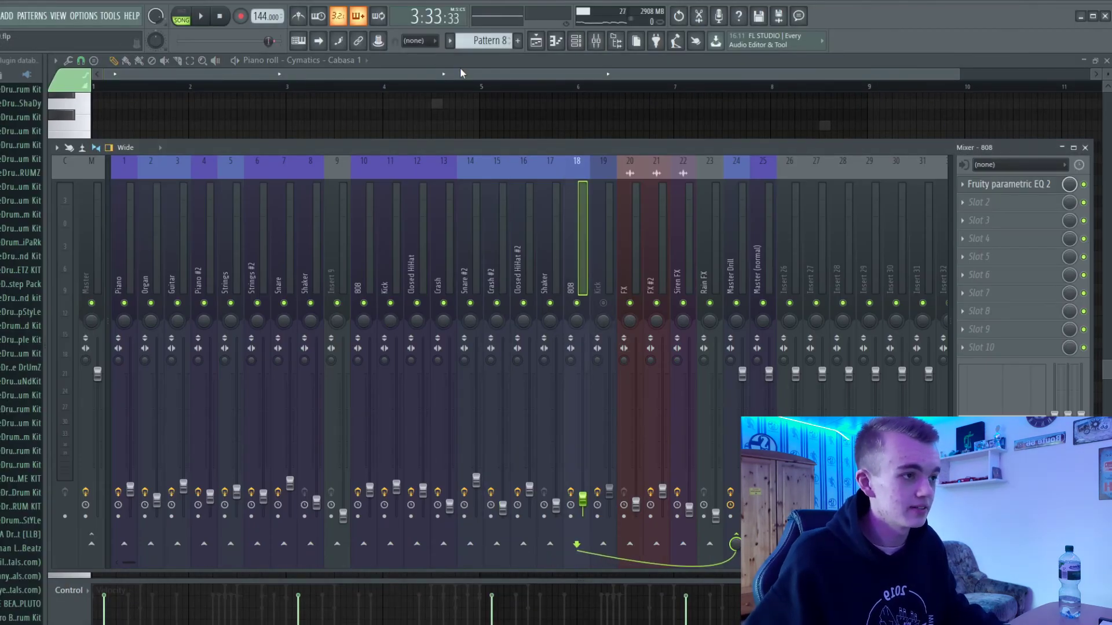
Show and play Pattern 8's Long Sizzle 808 notes in the piano roll, then return to the arrangement
key(F9)
click(364, 60)
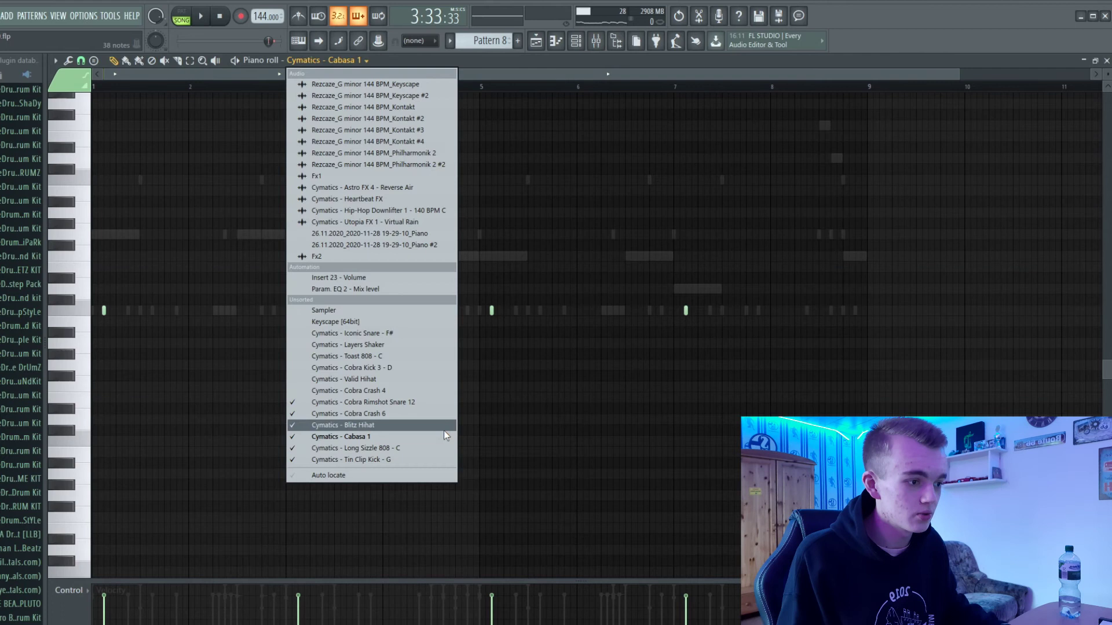
click(398, 451)
scroll(655, 405, up, 4)
key(space)
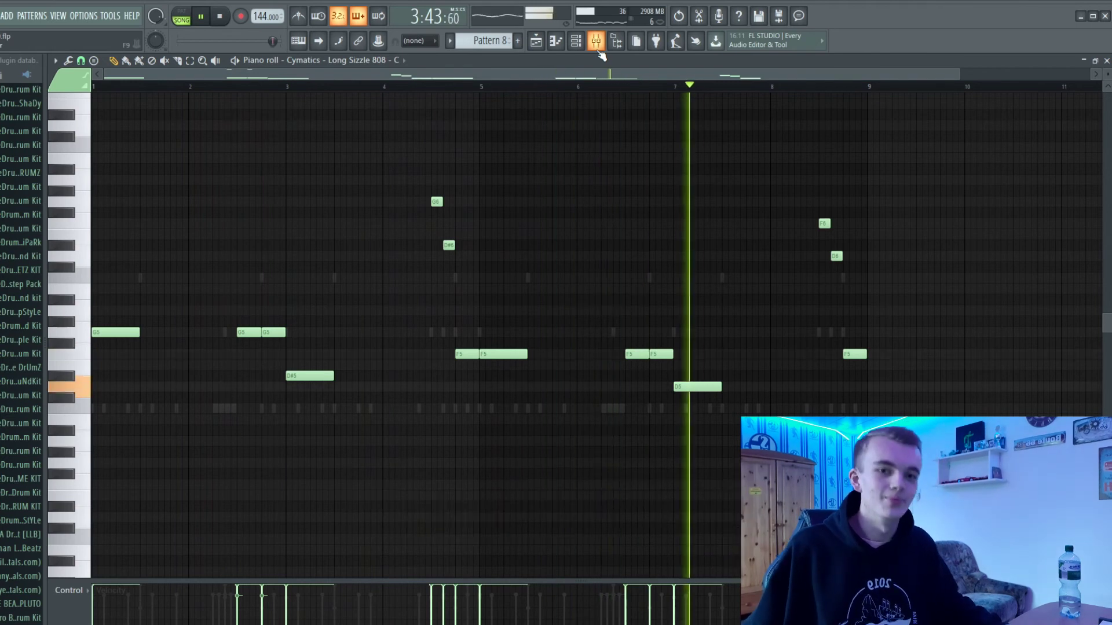
click(596, 40)
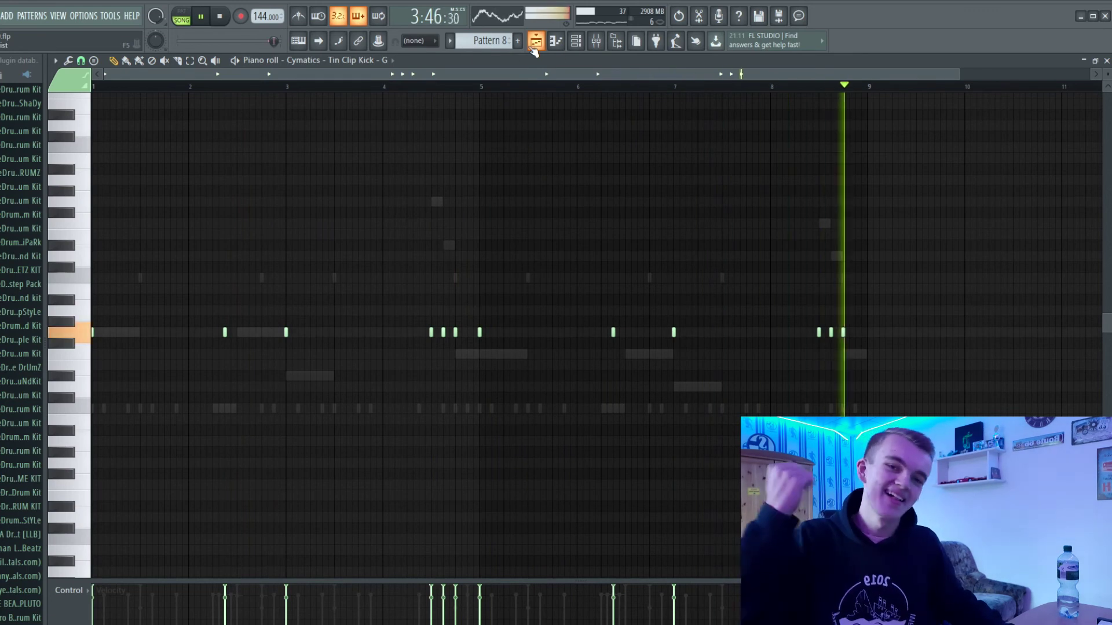
click(535, 41)
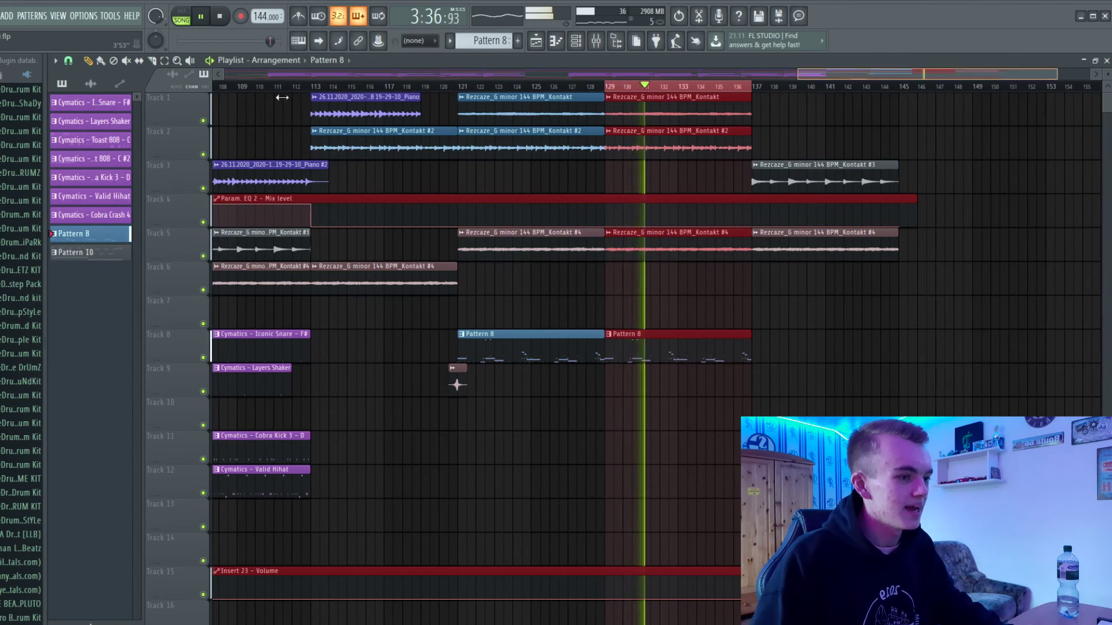
Zoom the playlist out around bars 69–155 and play from bar 109 into the Pattern 8 drill section
scroll(816, 81, down, 5)
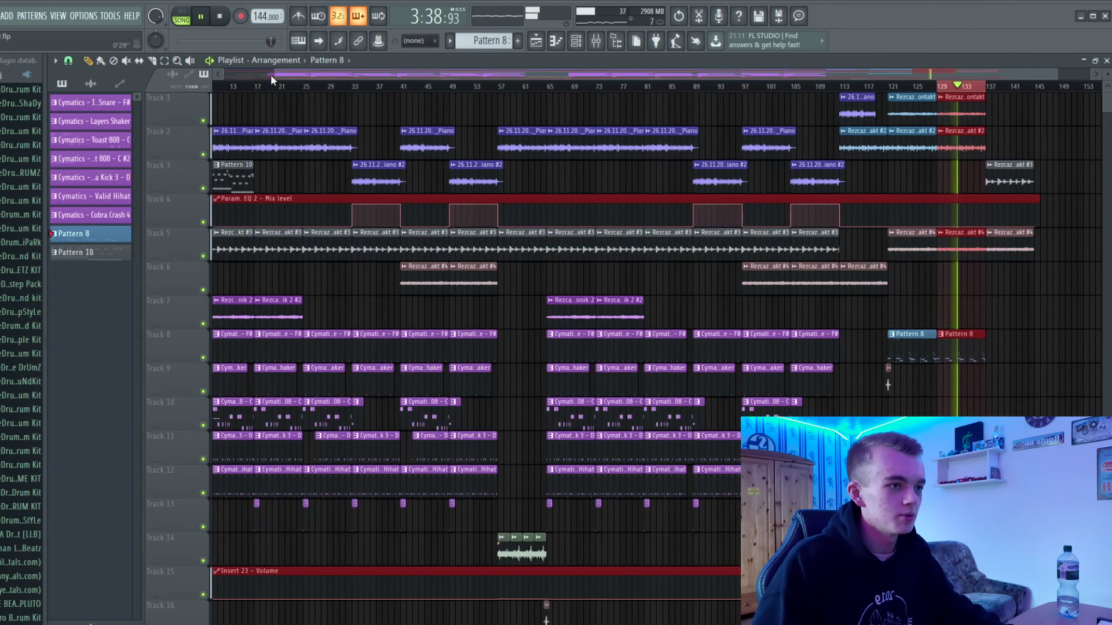
drag(271, 79, 637, 95)
key(space)
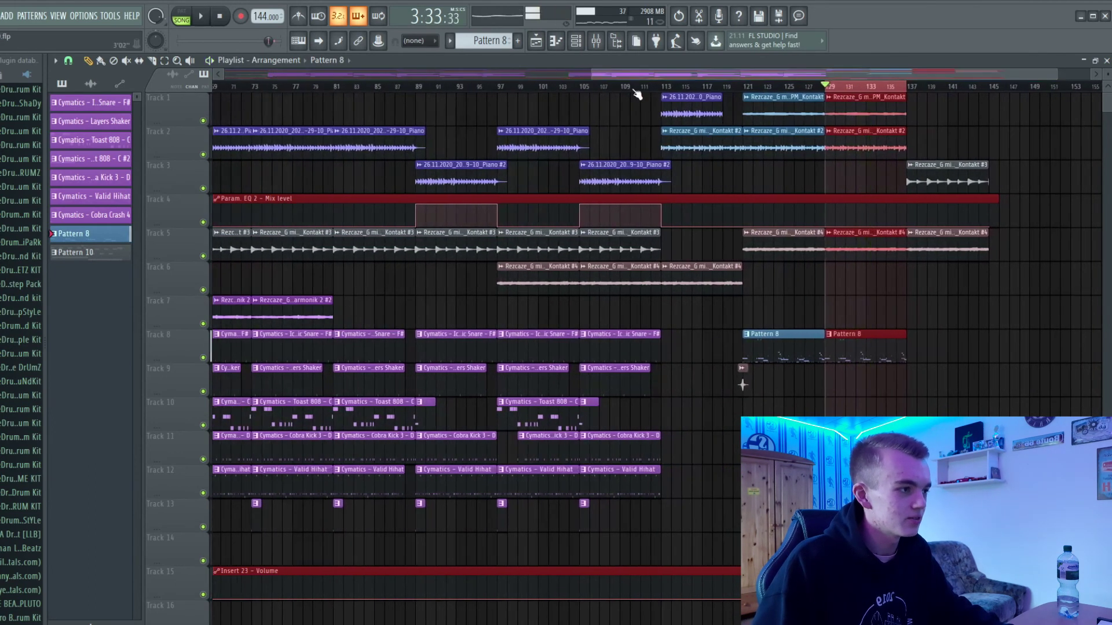
click(624, 92)
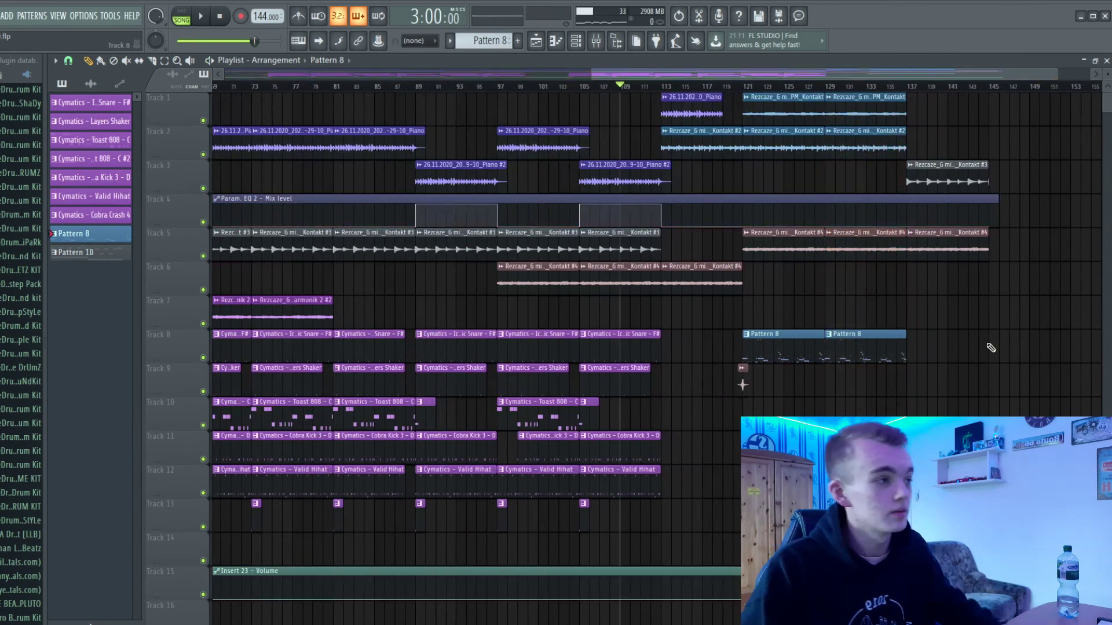
drag(594, 76, 666, 76)
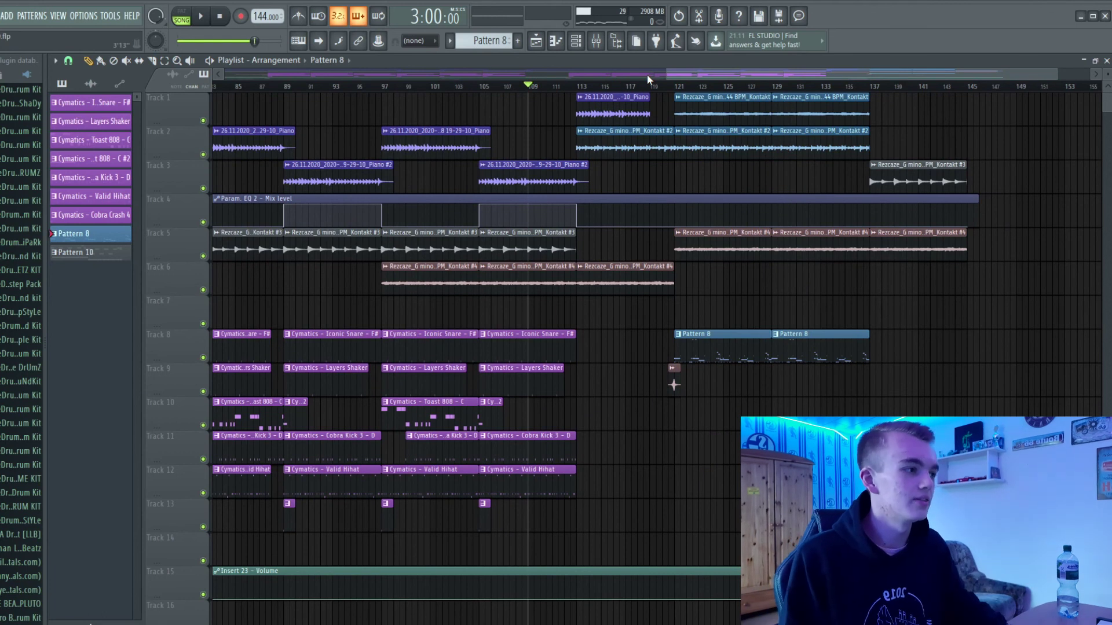
drag(667, 76, 647, 76)
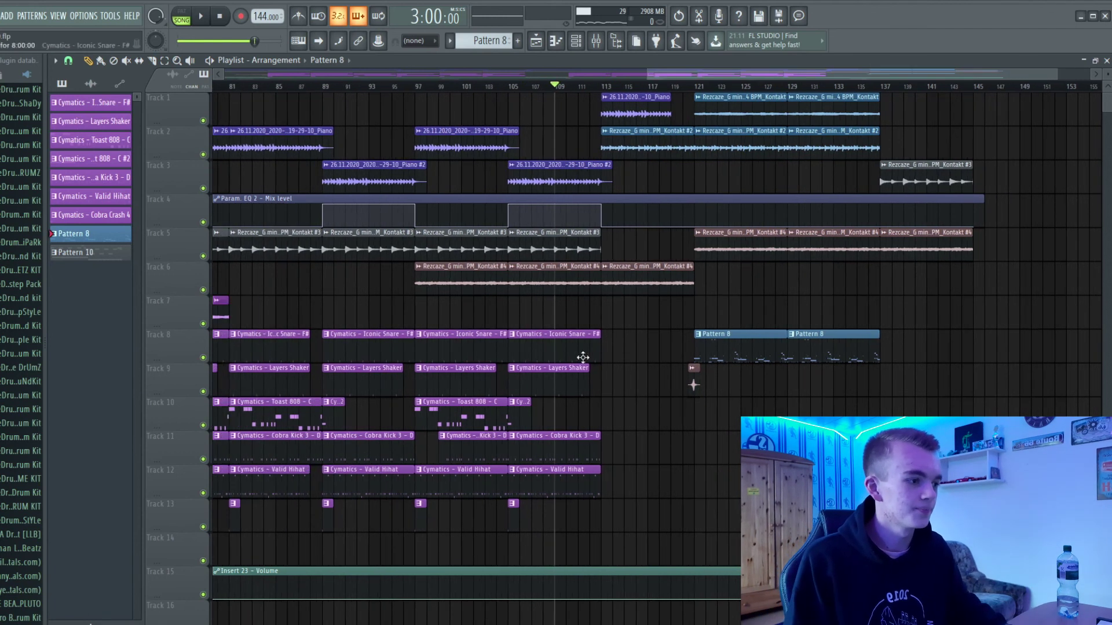
key(space)
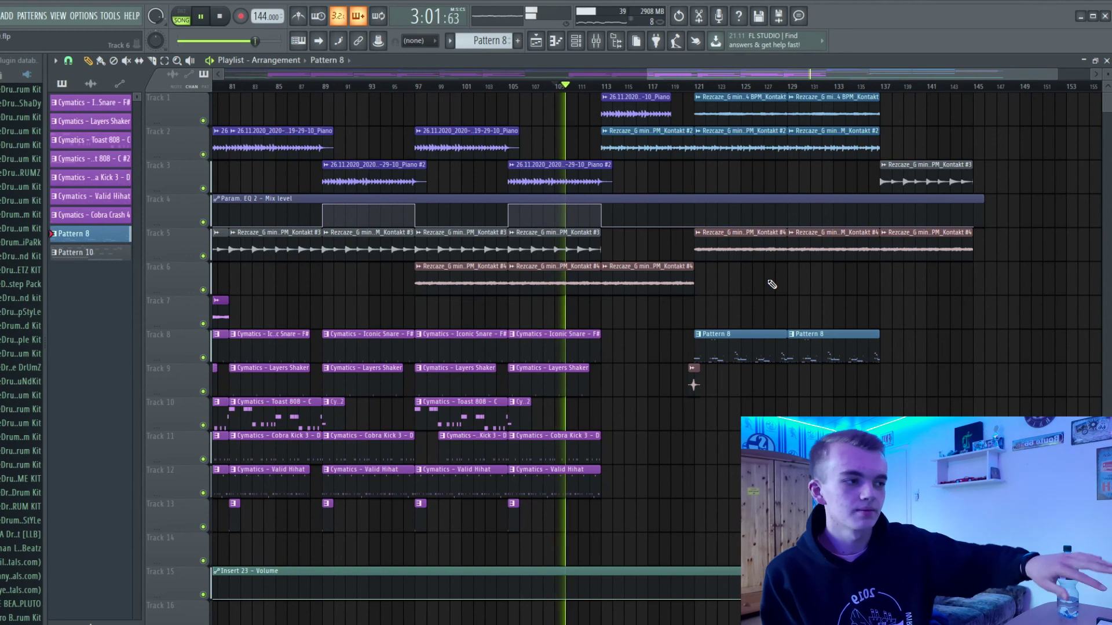